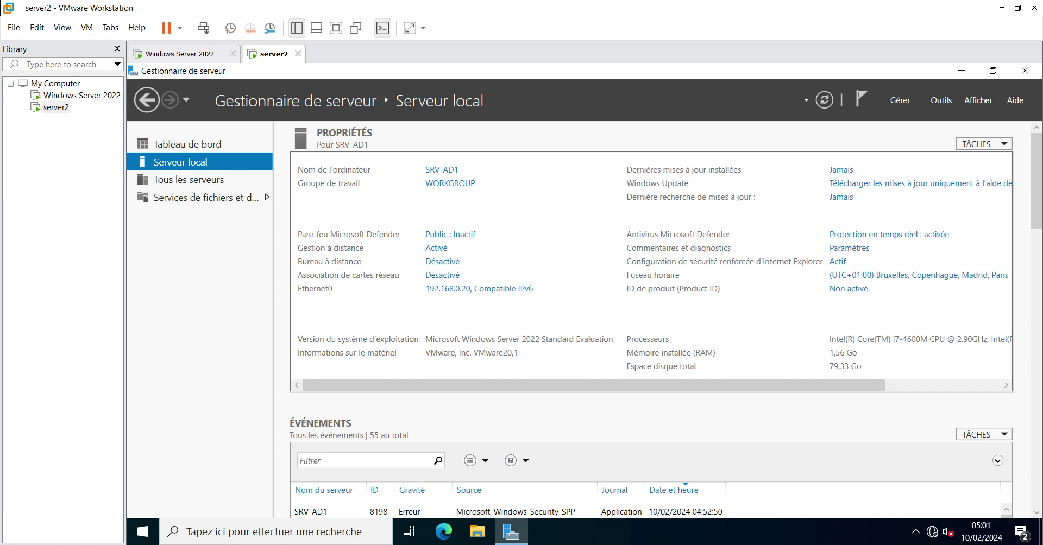
From a command prompt on SRV-AD1, ping 192.168.0.10 and see replies, then switch to the Windows Server 2022 VM
key("super+r")
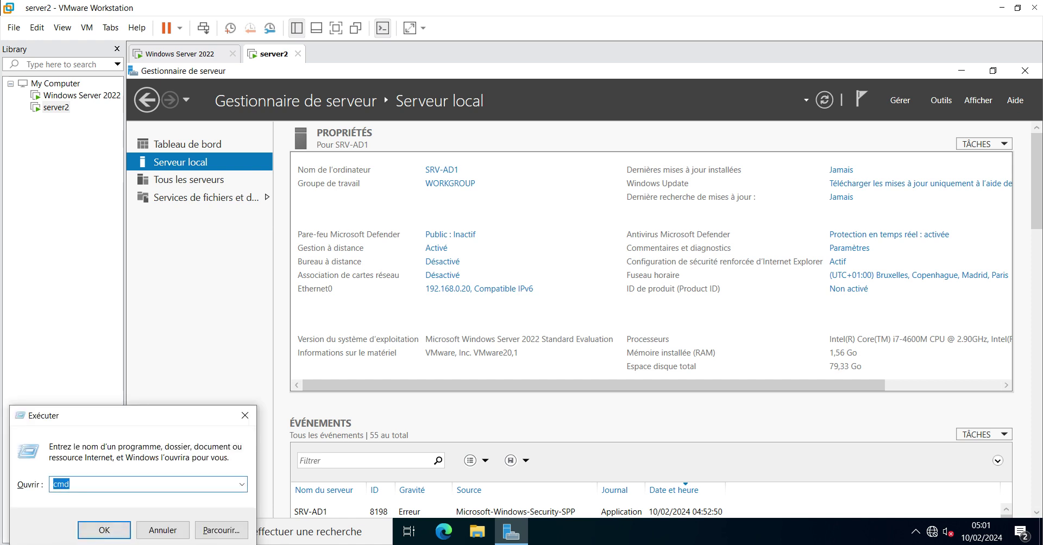
key("Return")
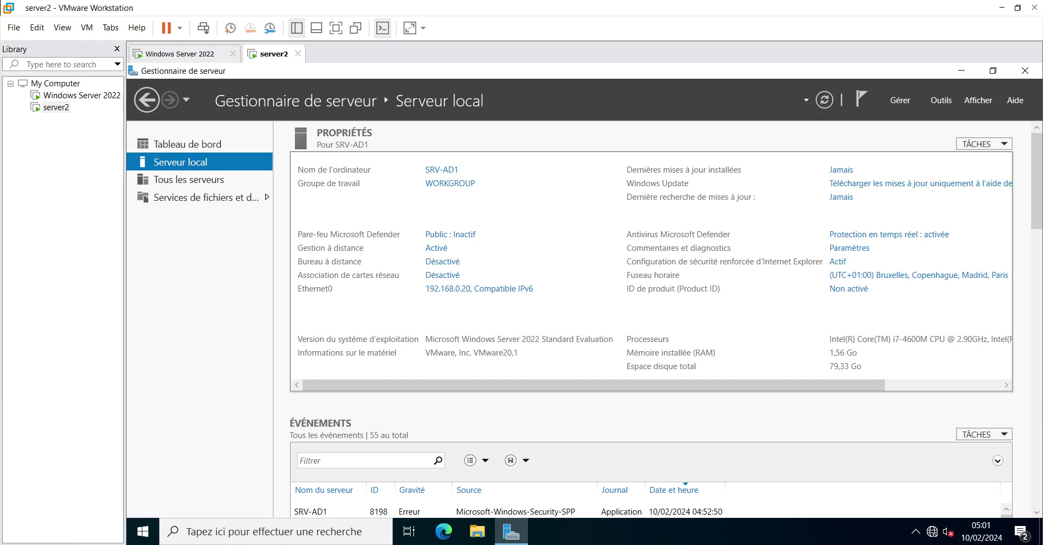
key("super+r")
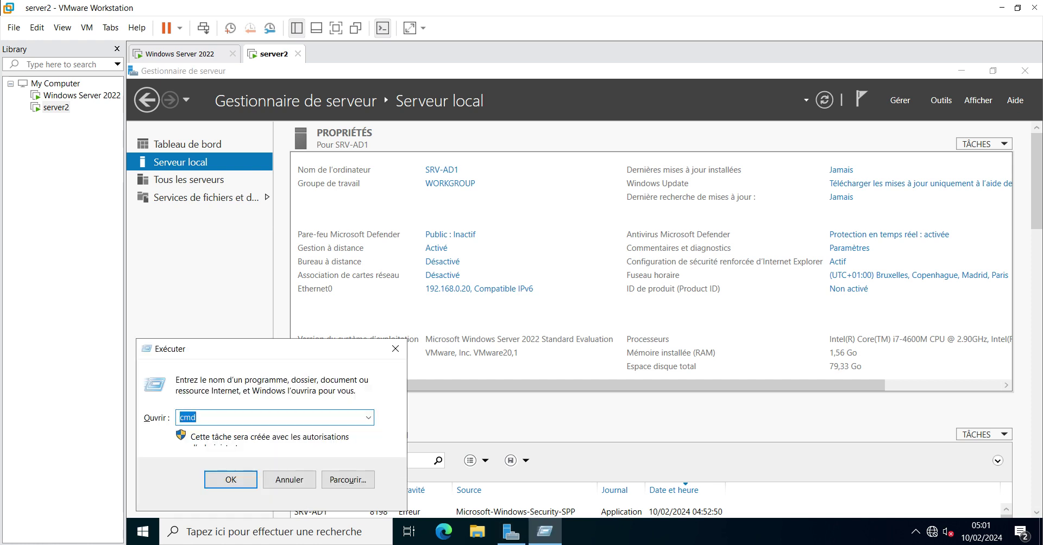
key("Return")
type("ping 192.168.0.10")
key("Return")
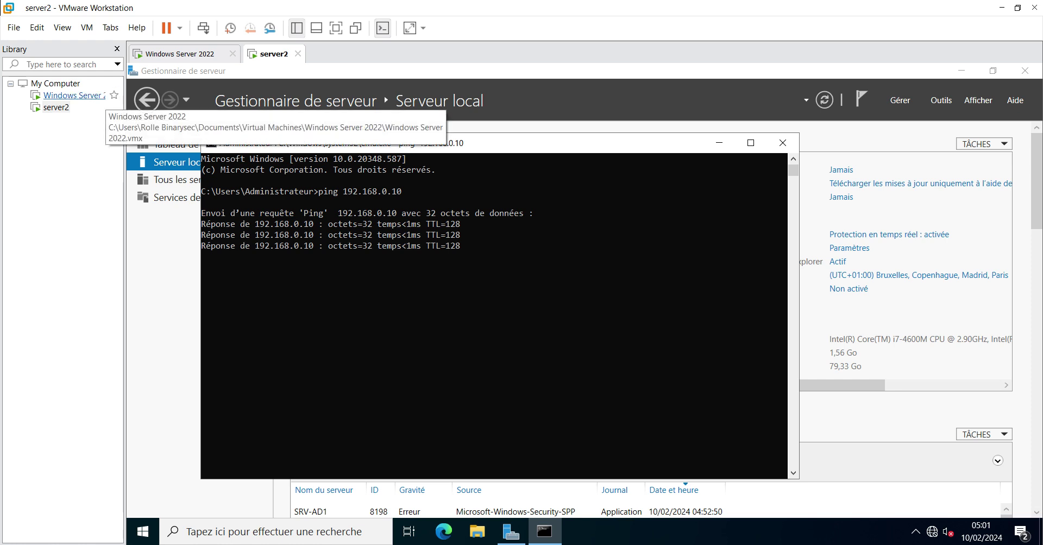
left_click(76, 96)
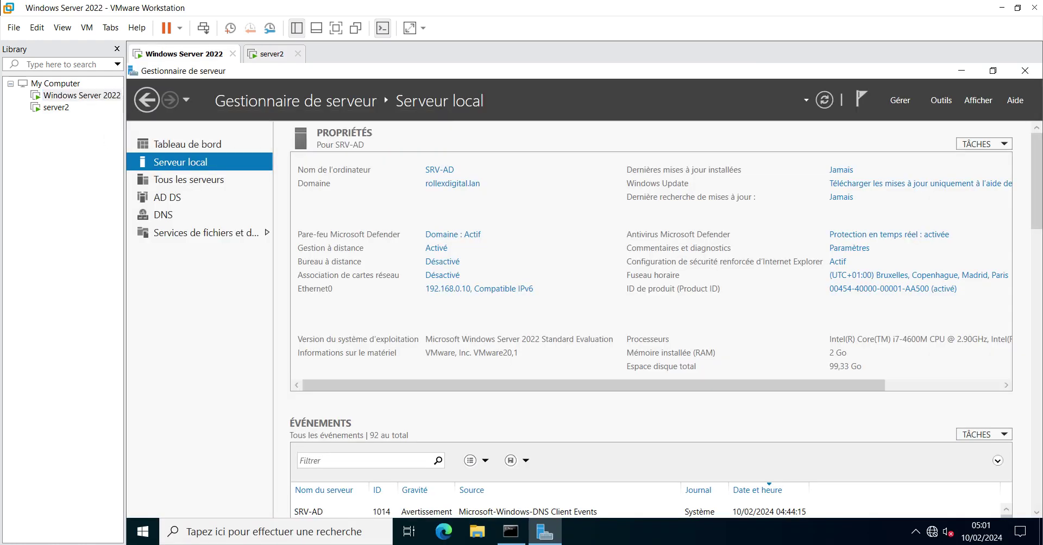
From a command prompt on SRV-AD, ping 192.168.0.20 and move the window aside
key("super+r")
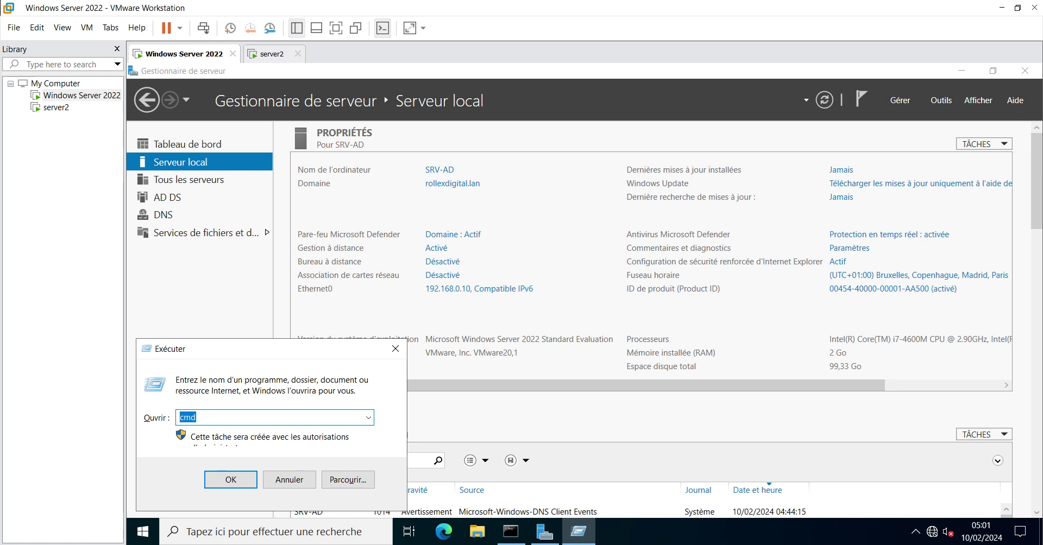
key("Return")
type("ping 192.")
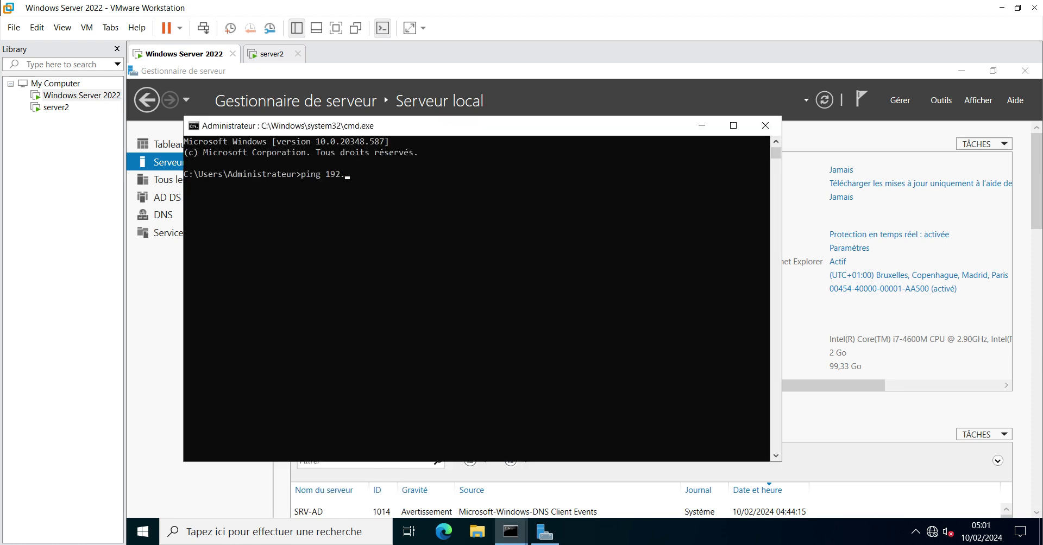
type("168.0.20")
key("Return")
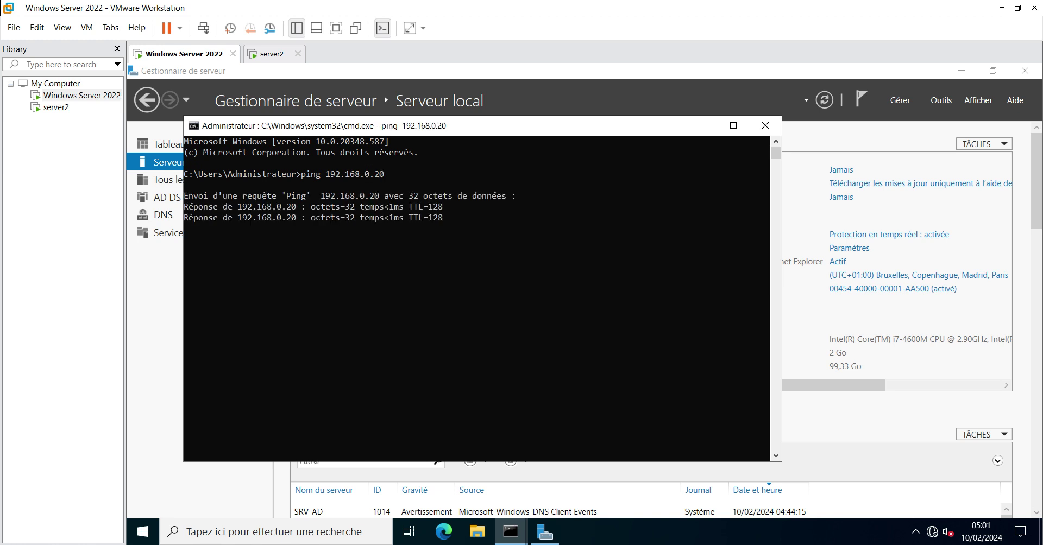
key("alt+Tab")
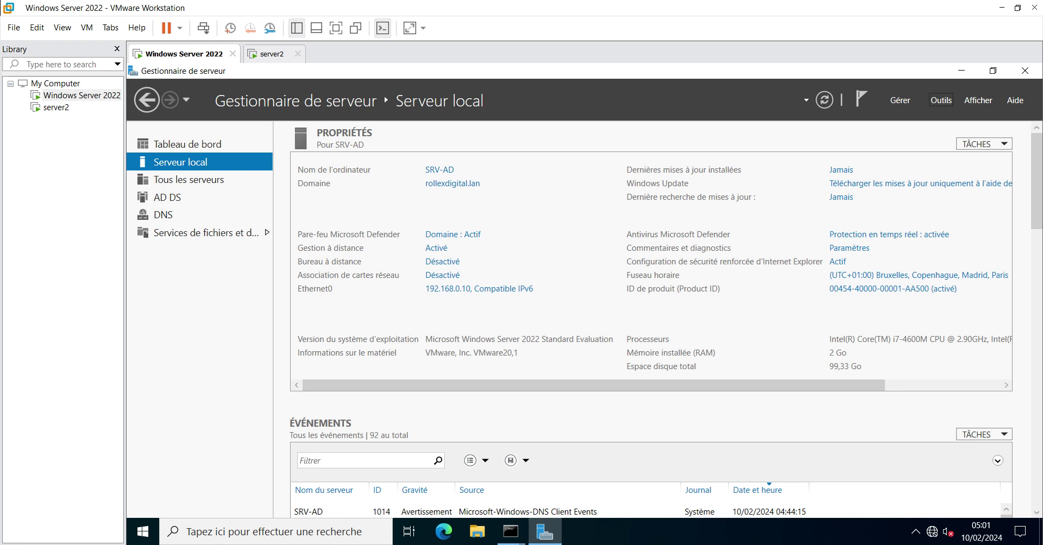
Back on server2, minimise the command prompt to show SRV-AD1's Local Server page
left_click(56, 107)
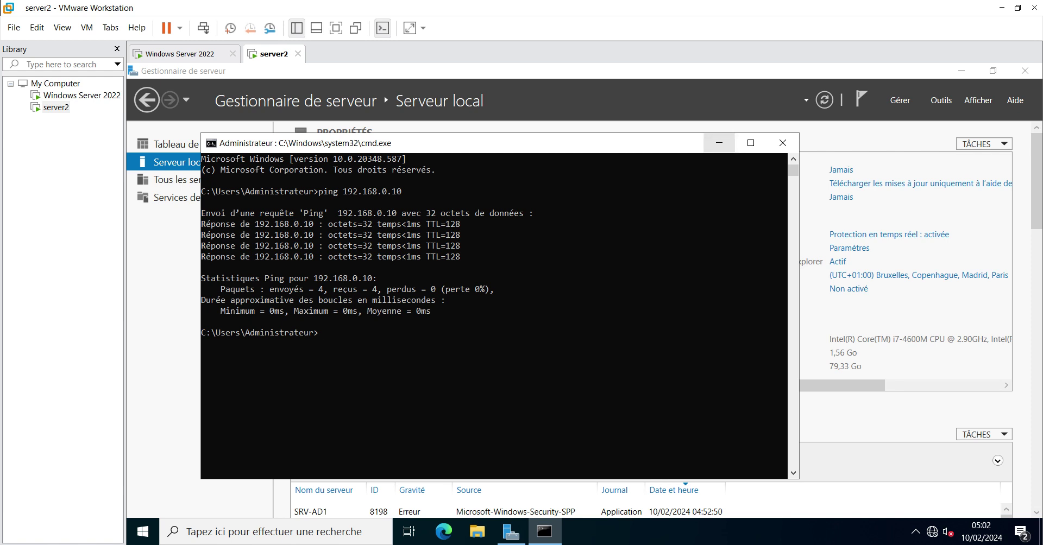
left_click(718, 143)
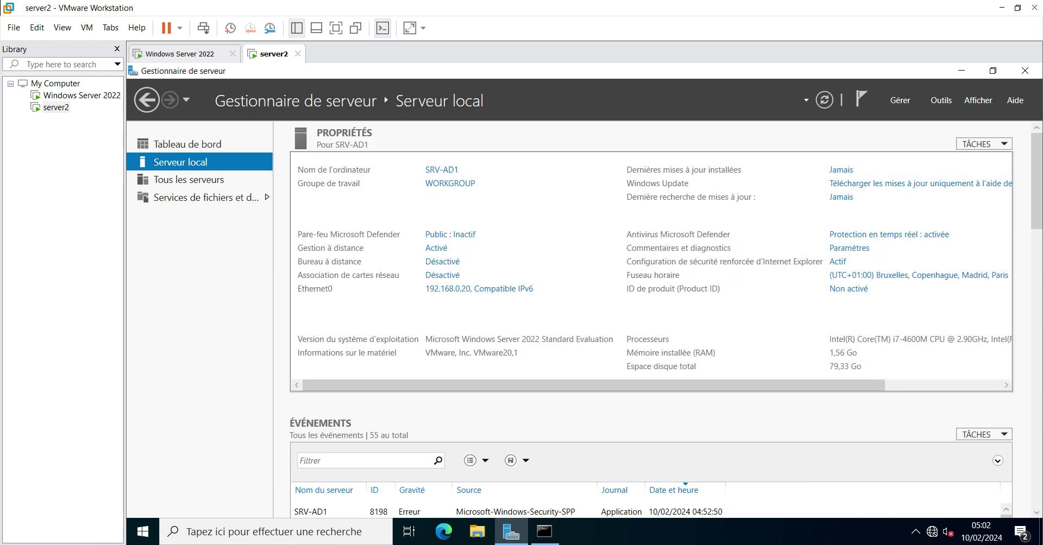
key("ctrl+Tab")
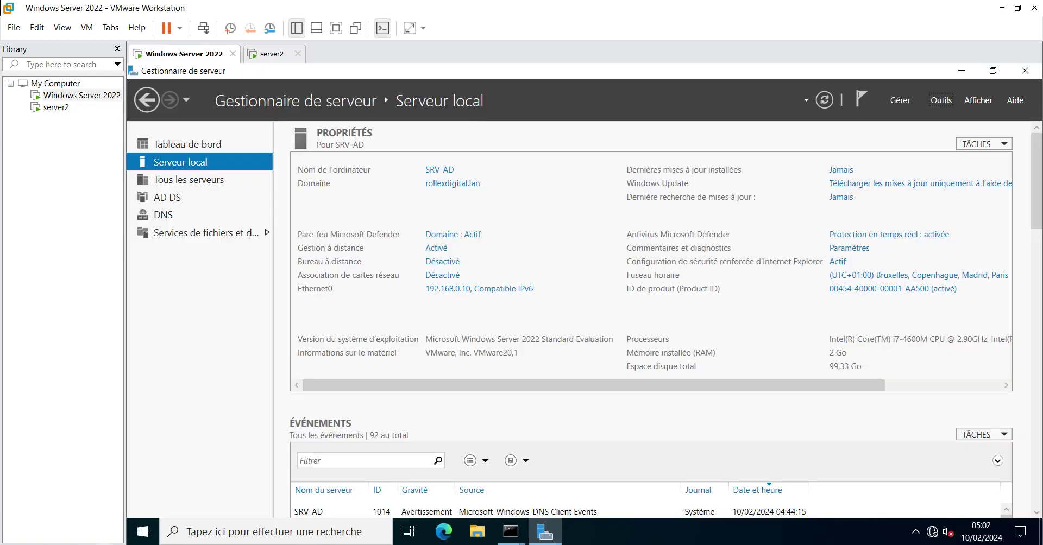
key("ctrl+Tab")
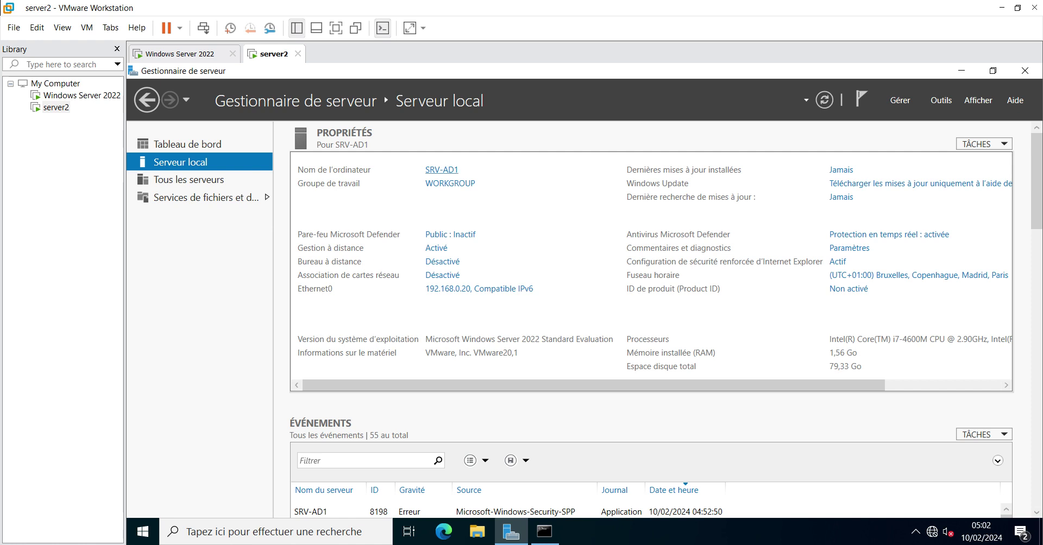
Change SRV-AD1's membership from WORKGROUP to the domain rollexdigital.lan and submit it
left_click(441, 169)
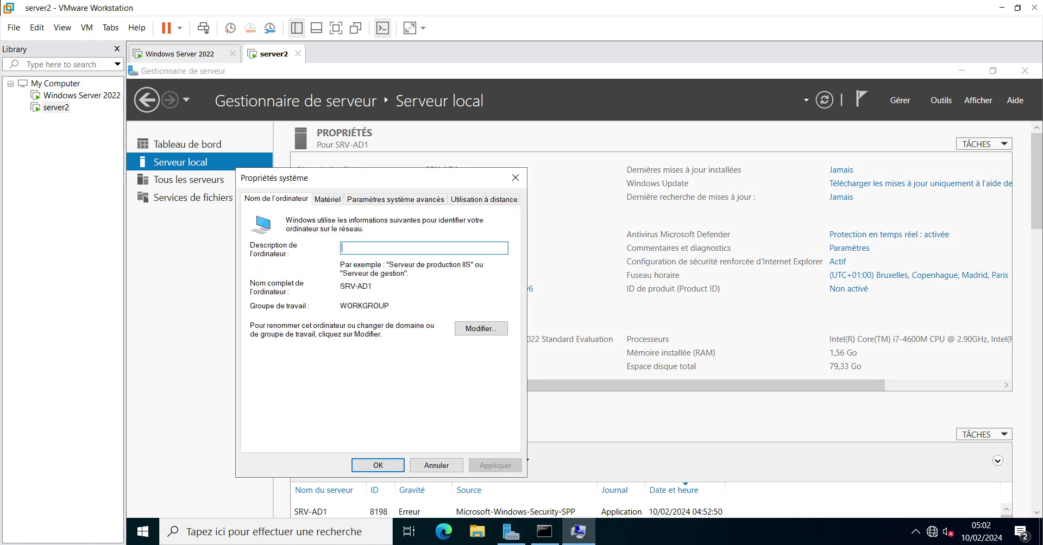
left_click(481, 328)
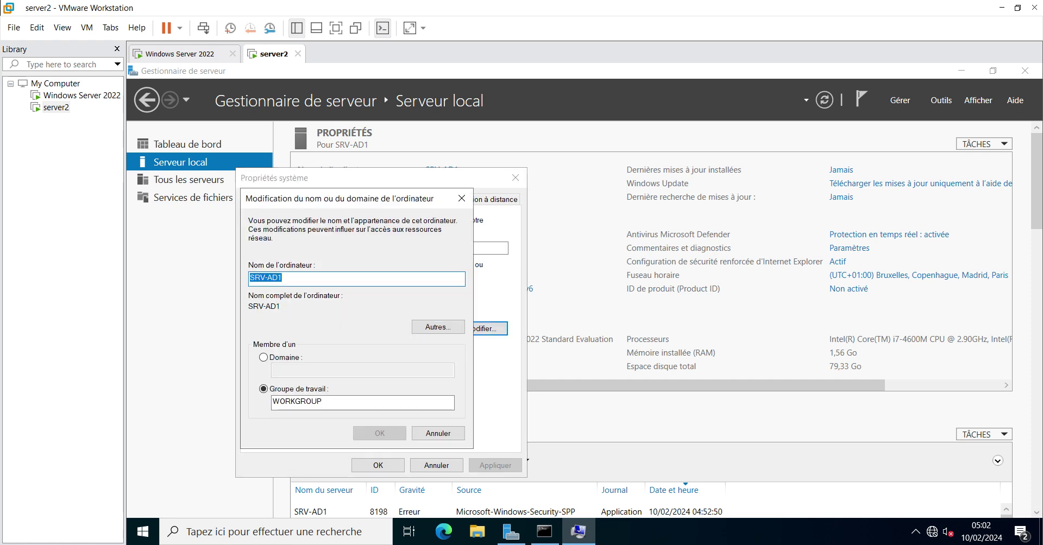
left_click(263, 357)
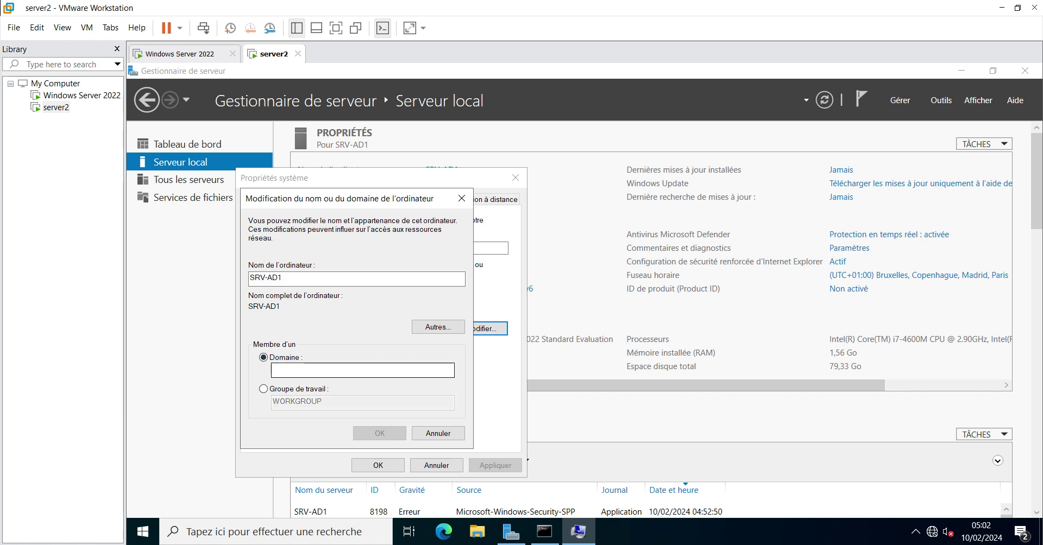
type("R")
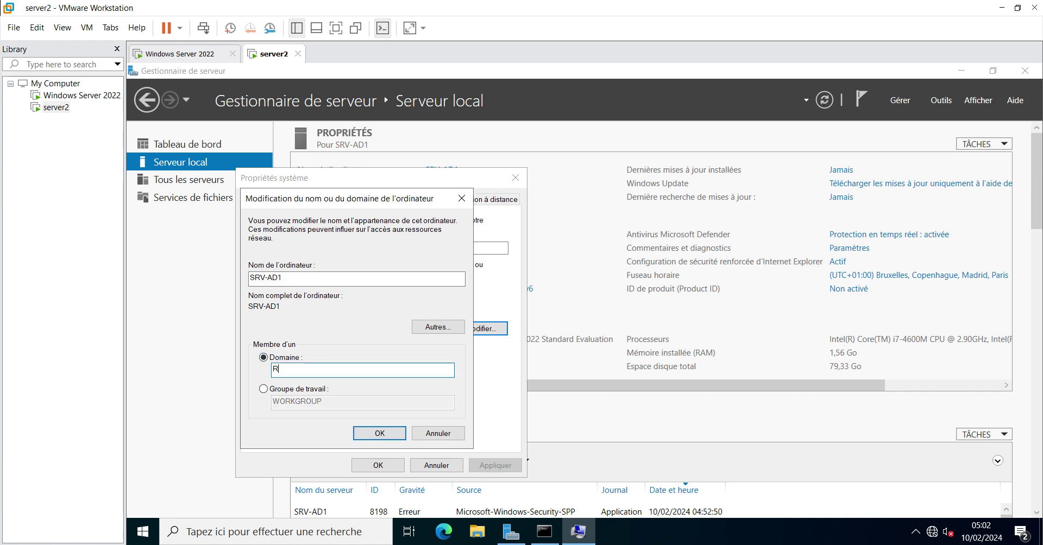
type("OLLEXDIGITAL\\Administrat")
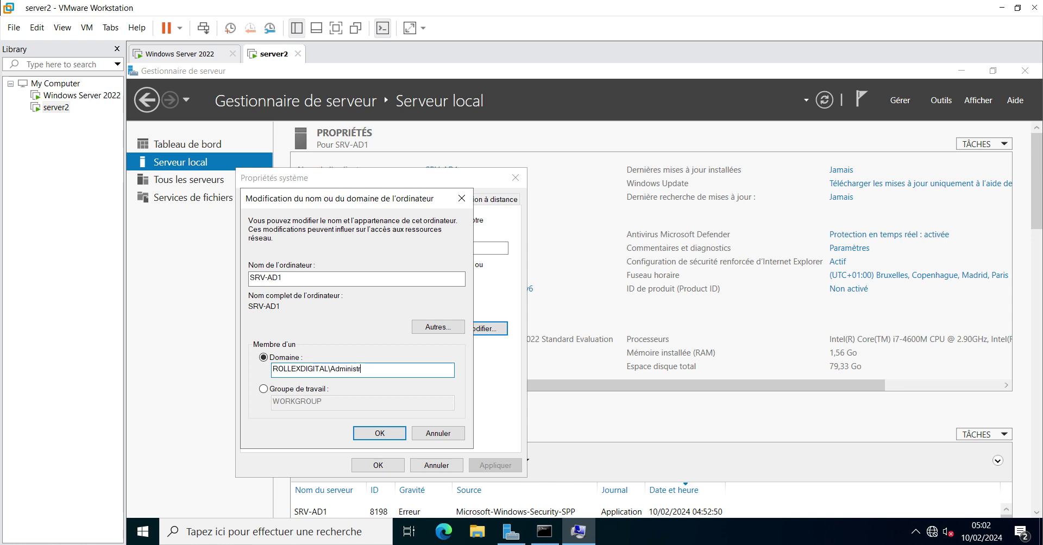
key("BackSpace")
key("BackSpace")
key("BackSpace")
key("BackSpace")
key("BackSpace")
key("BackSpace")
key("BackSpace")
key("BackSpace")
key("BackSpace")
key("BackSpace")
key("BackSpace")
key("BackSpace")
key("BackSpace")
key("BackSpace")
key("BackSpace")
key("BackSpace")
key("BackSpace")
key("BackSpace")
key("BackSpace")
key("BackSpace")
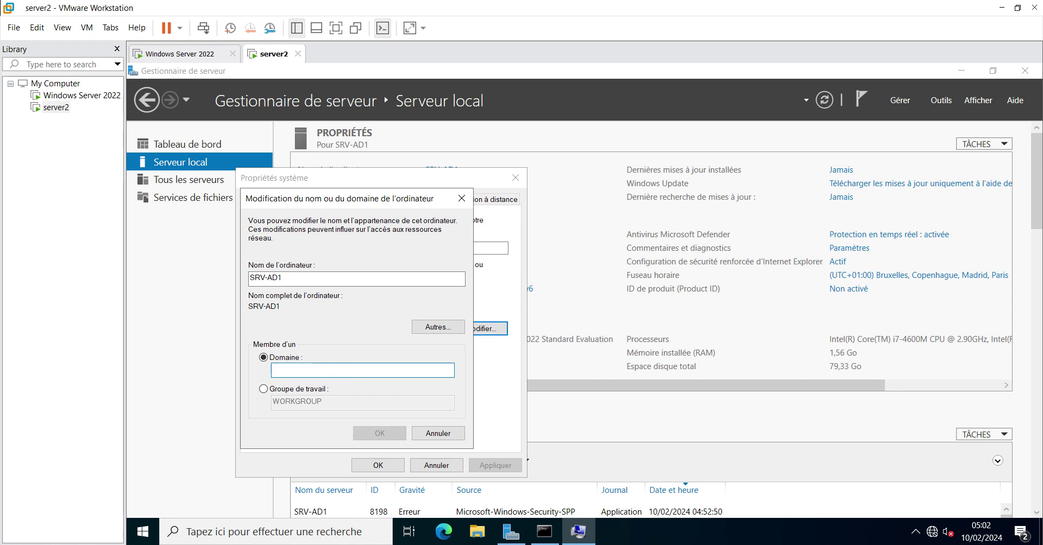
type("rollexdi")
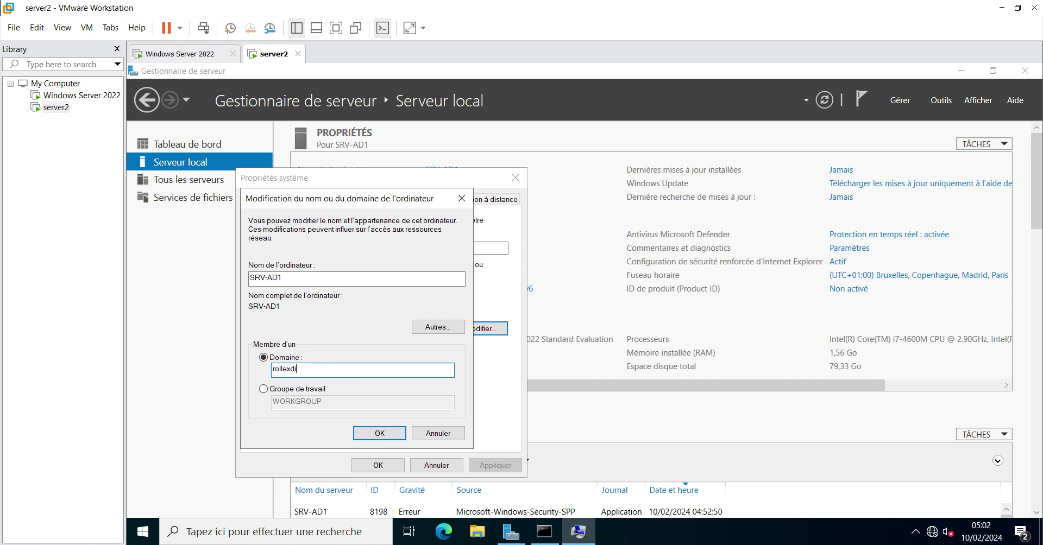
type("gital.lan")
key("Return")
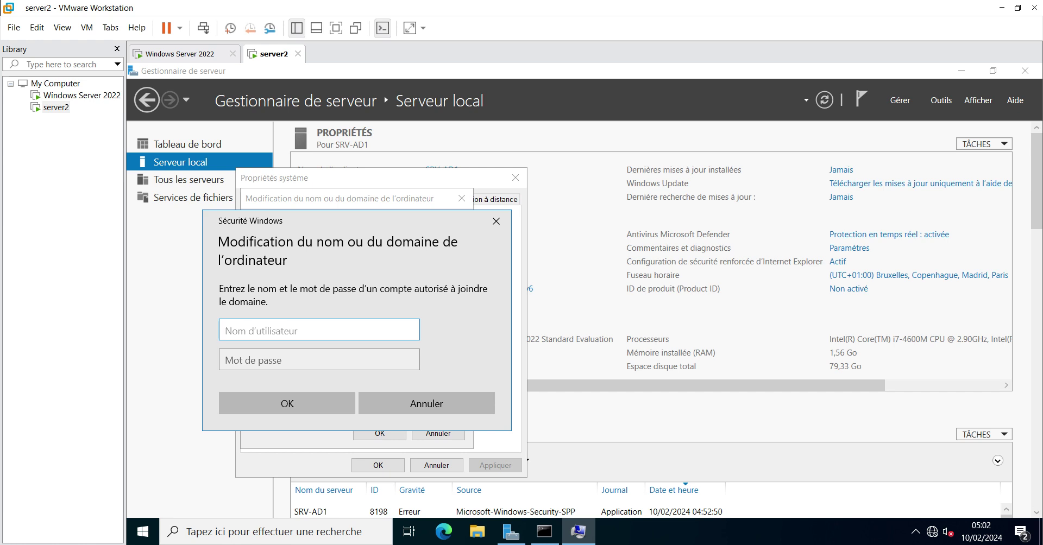
Authorise the join as ROLLEXDIGITAL\Administrateur with the domain administrator password
type("Roll")
key("BackSpace")
key("BackSpace")
key("BackSpace")
type("OLL")
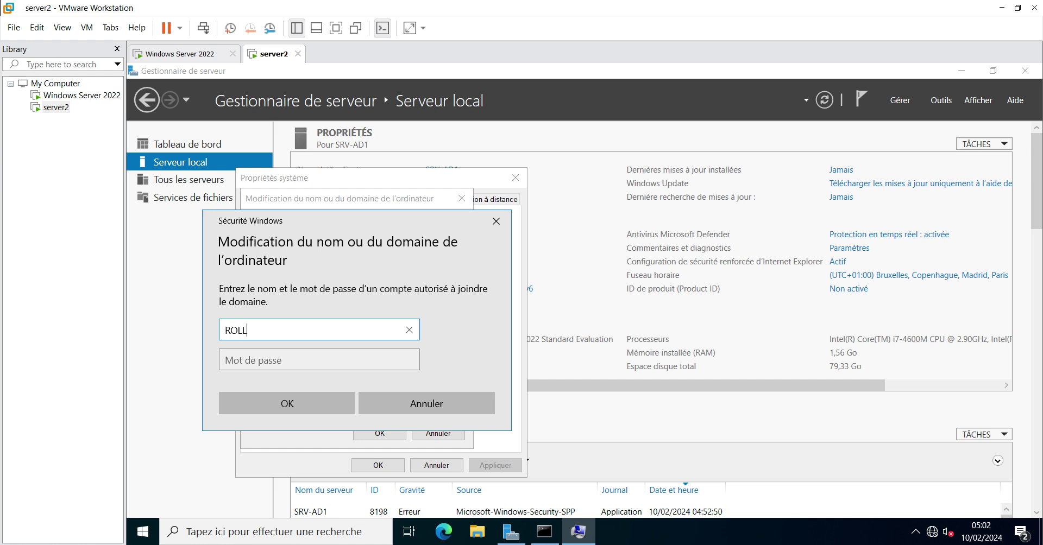
type("EXDIGITAL\\Adm")
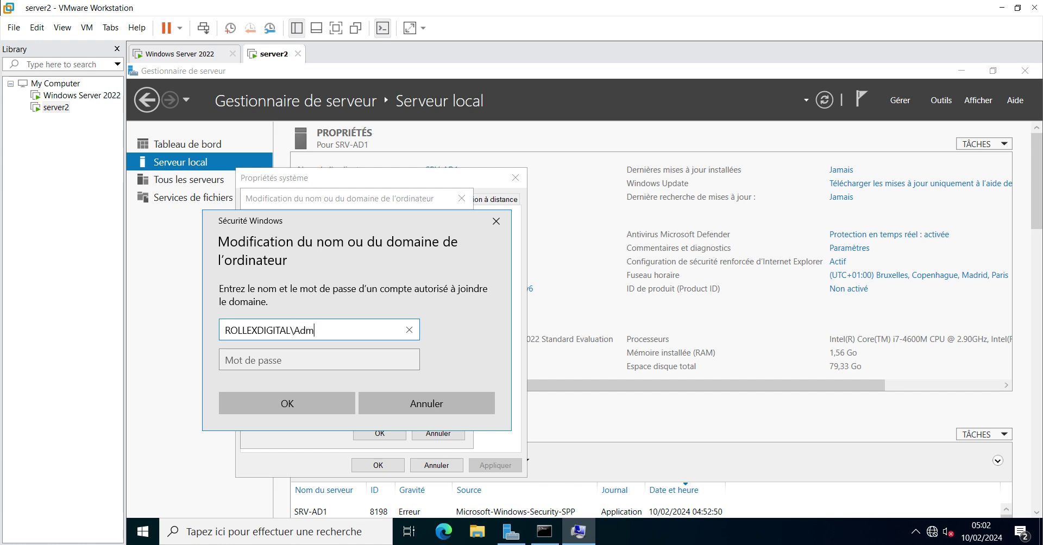
type("inistrateur")
left_click(304, 360)
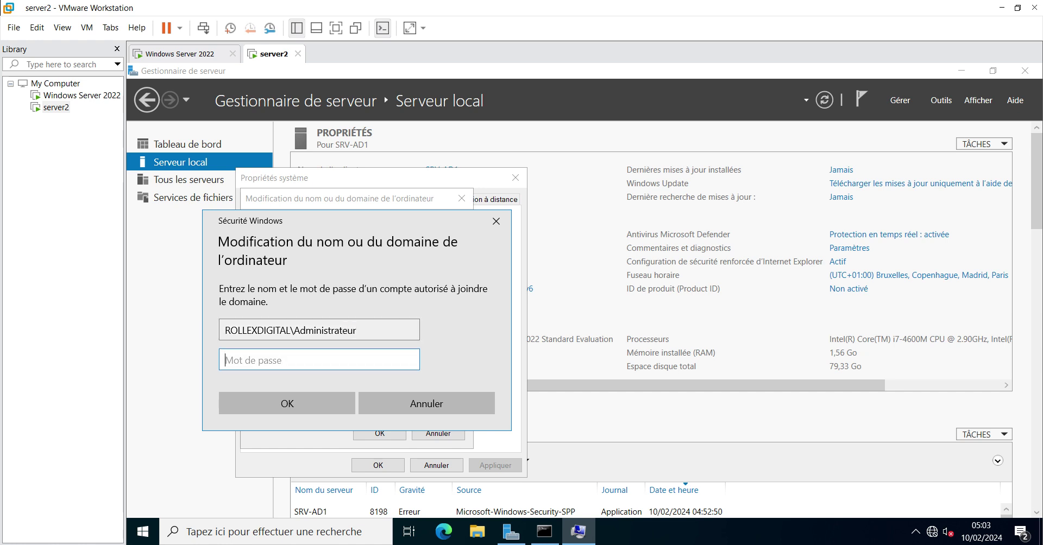
type("P@ssw0rd!2024")
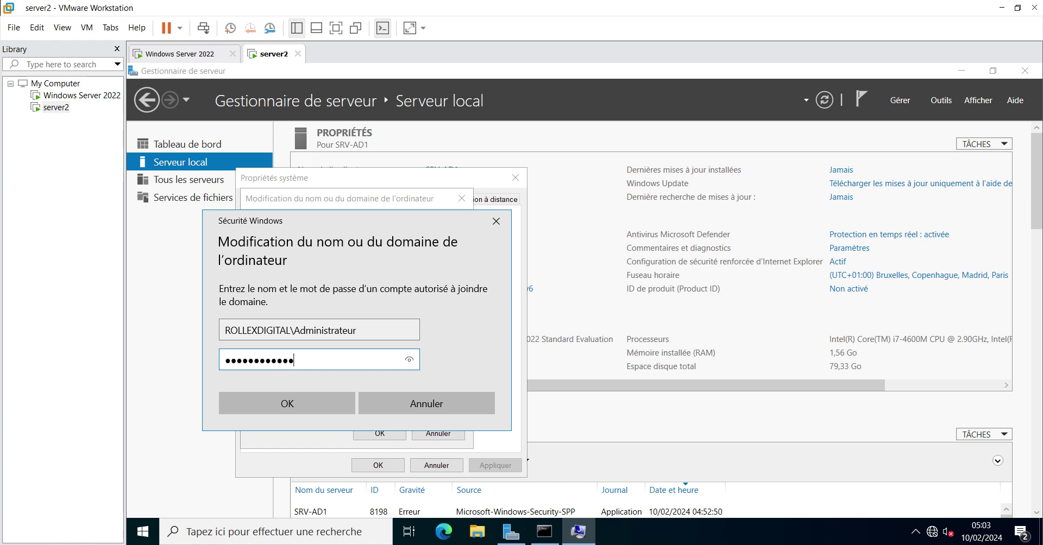
key("BackSpace")
key("BackSpace")
key("BackSpace")
key("BackSpace")
key("BackSpace")
key("BackSpace")
key("BackSpace")
key("BackSpace")
key("BackSpace")
key("BackSpace")
key("BackSpace")
key("BackSpace")
key("BackSpace")
type("P@ssw0rd2024!•")
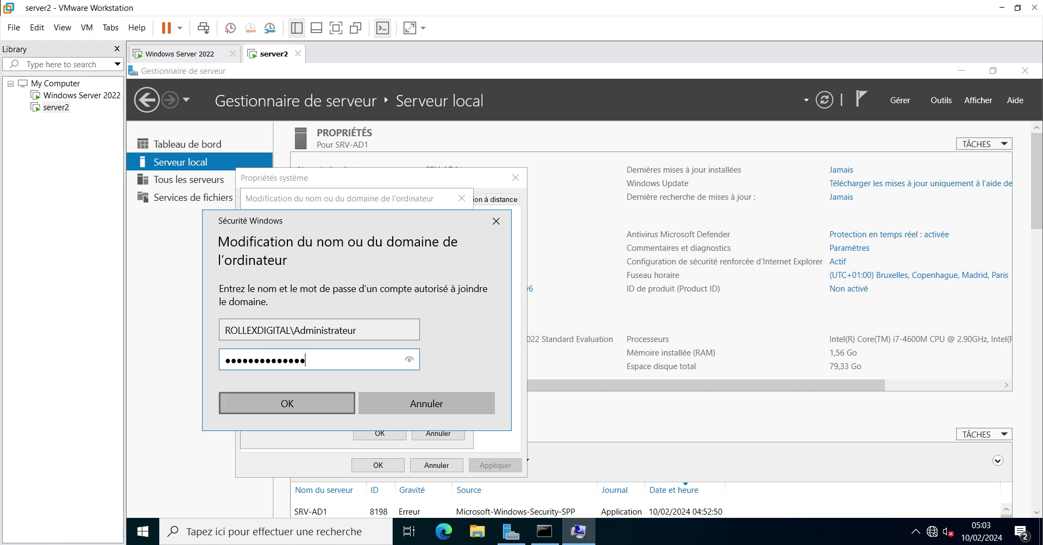
key("Return")
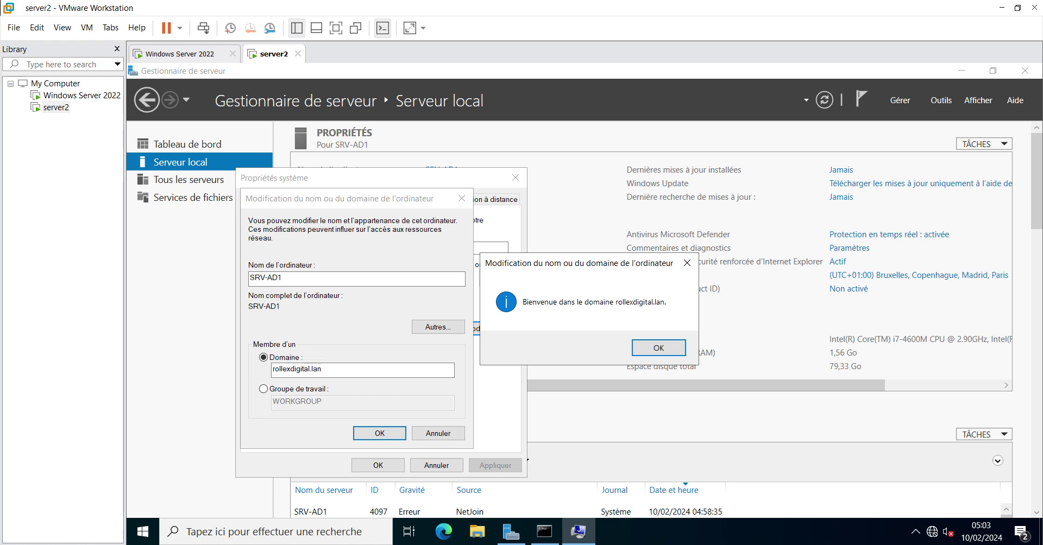
Acknowledge the welcome and restart notices, close System Properties and restart SRV-AD1 now
key("Return")
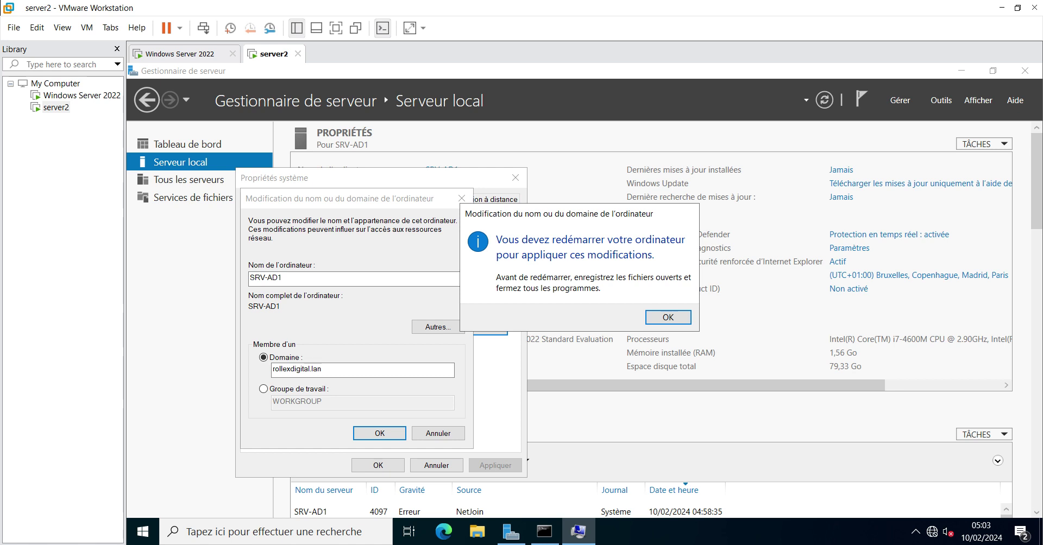
key("Return")
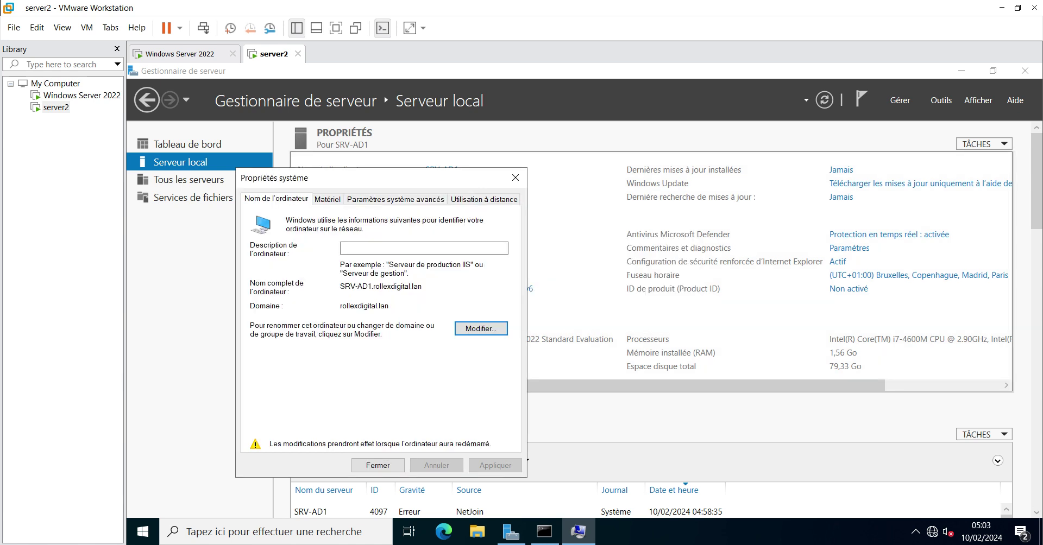
left_click(378, 465)
key("Return")
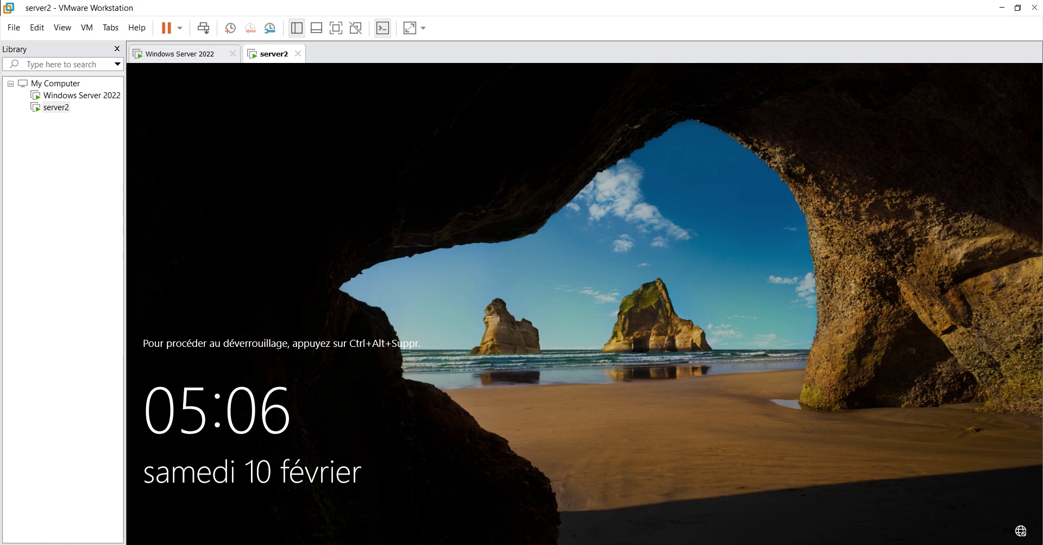
Send Ctrl+Alt+Del to server2 and sign in as Administrateur, retrying after a wrong password
right_click(273, 55)
key("Return")
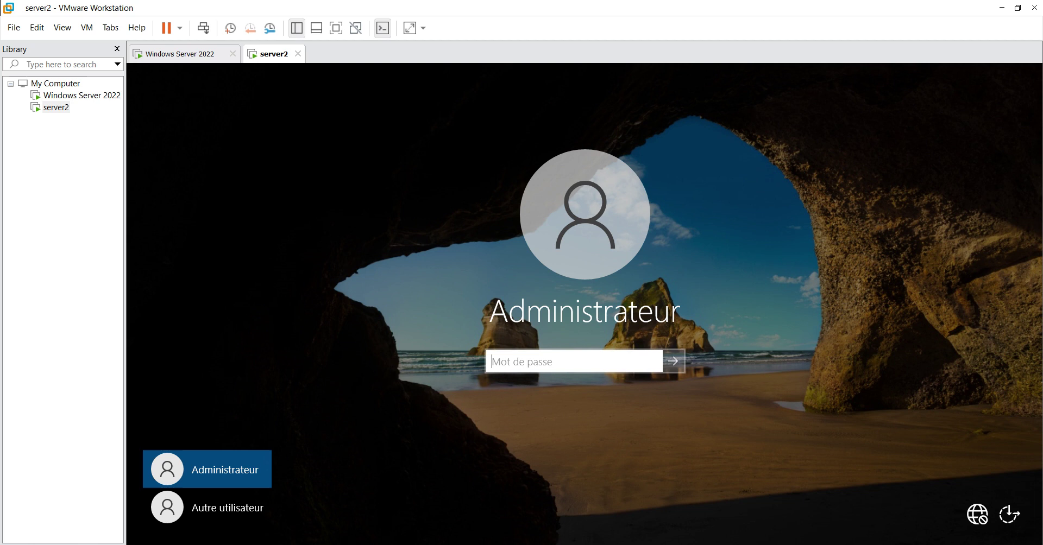
type("******")
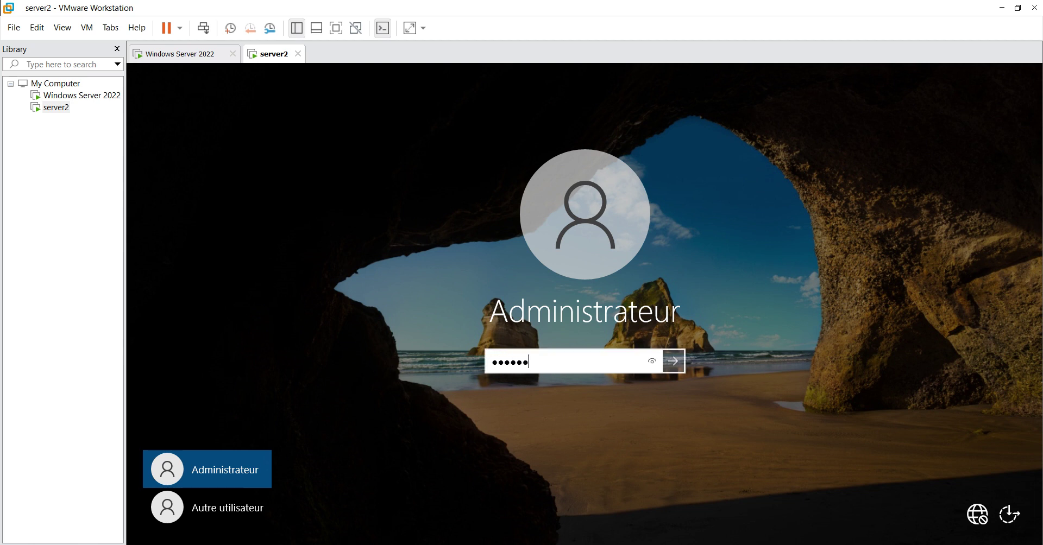
type("******")
key("Return")
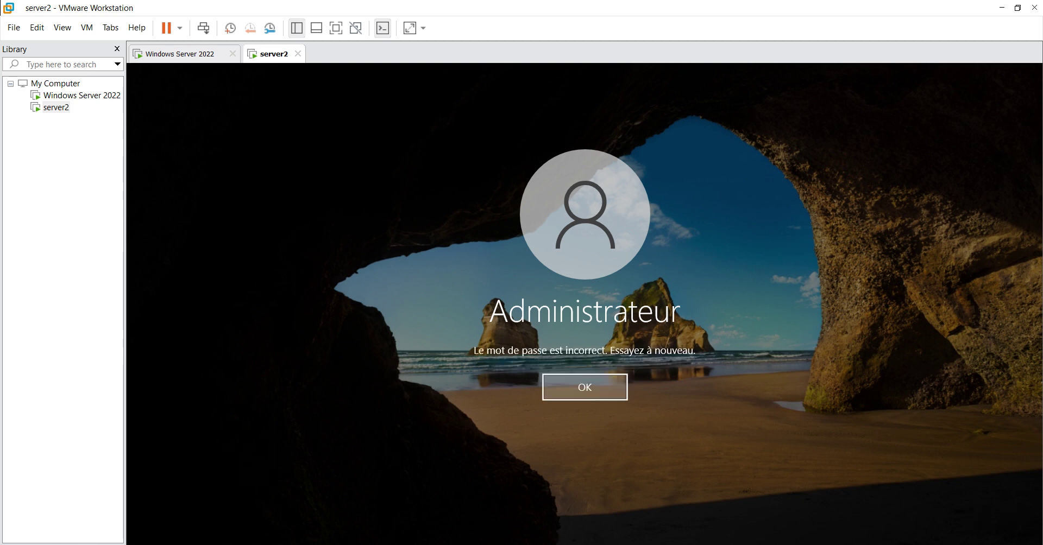
key("Return")
type("******")
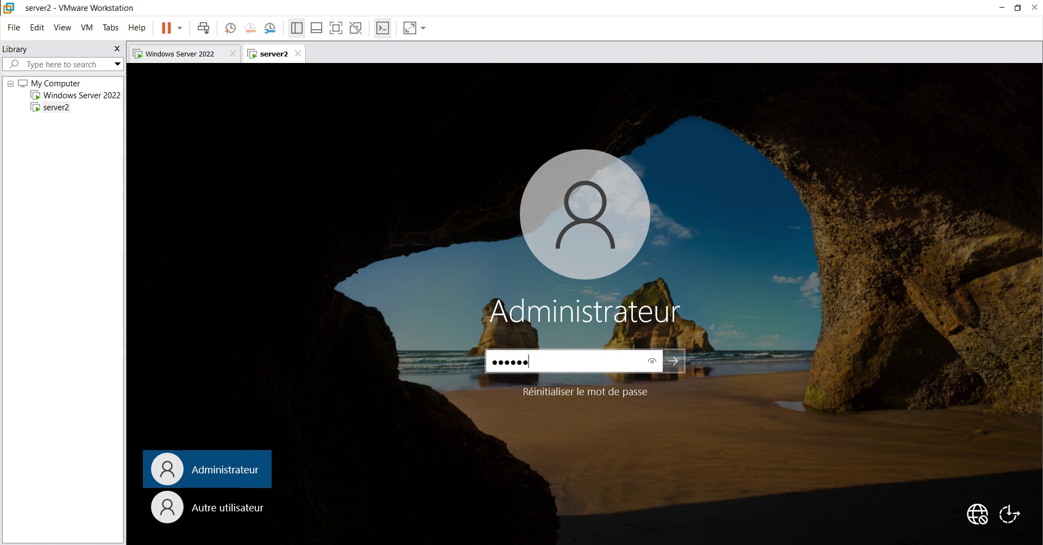
type("******")
key("Return")
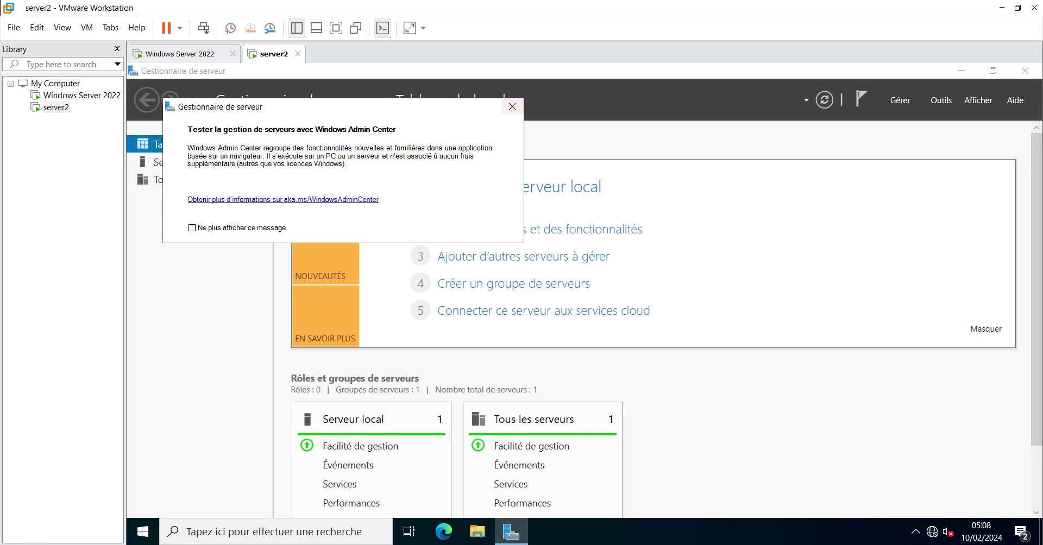
Close the Windows Admin Center pop-up to reveal the Server Manager dashboard
left_click(511, 107)
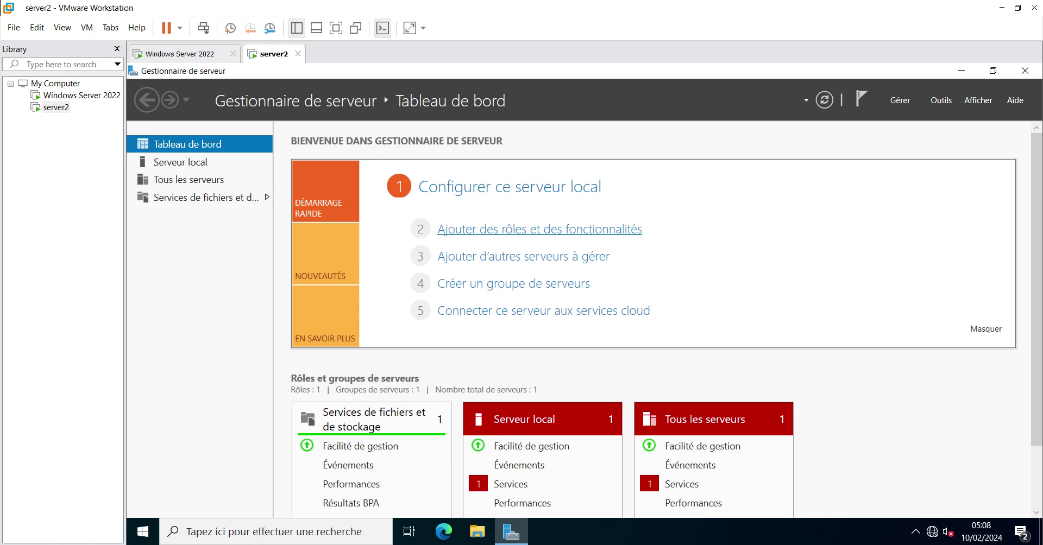
Run the Add Roles and Features wizard on SRV-AD1, selecting Services AD DS with its required features, and install
left_click(539, 230)
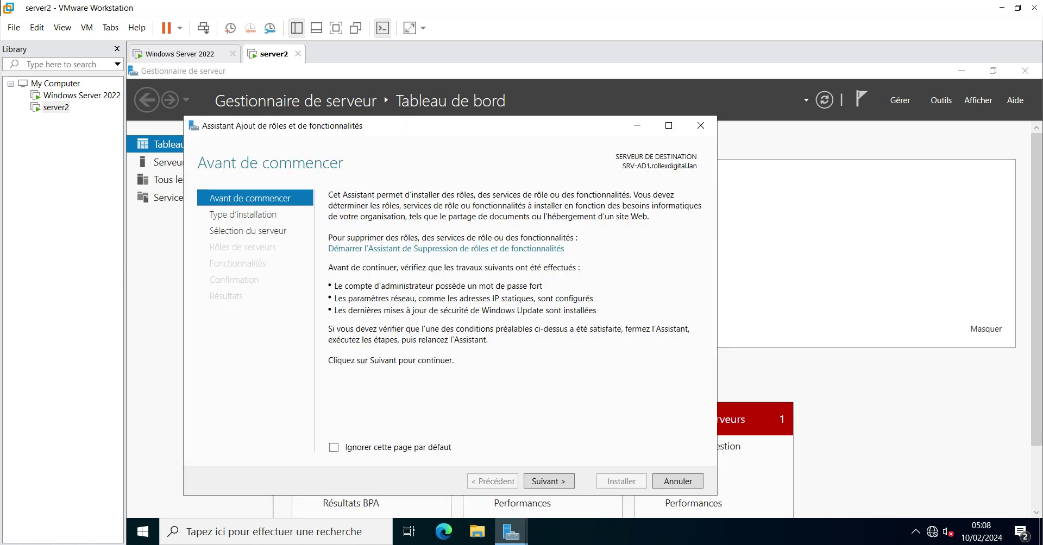
left_click(548, 482)
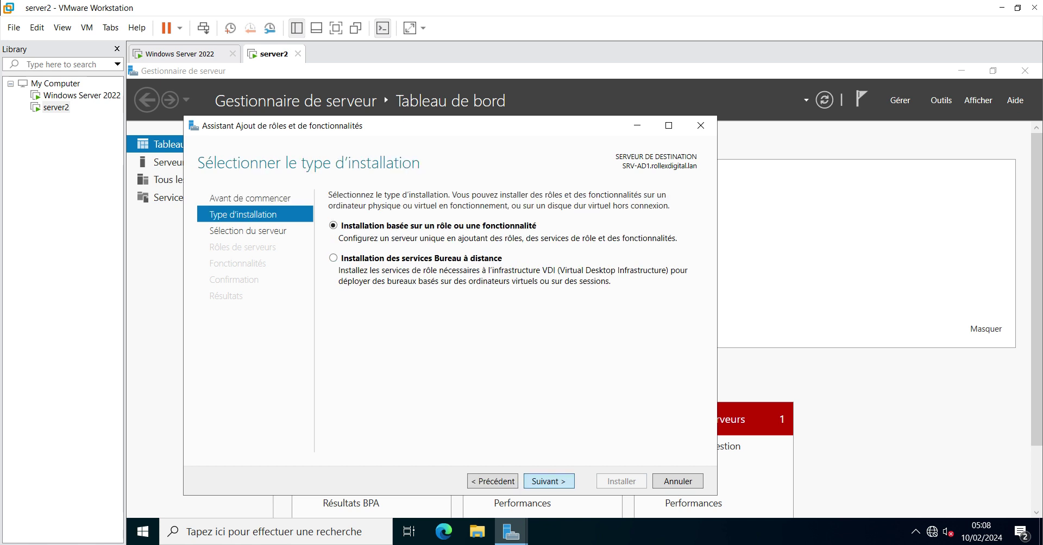
left_click(549, 482)
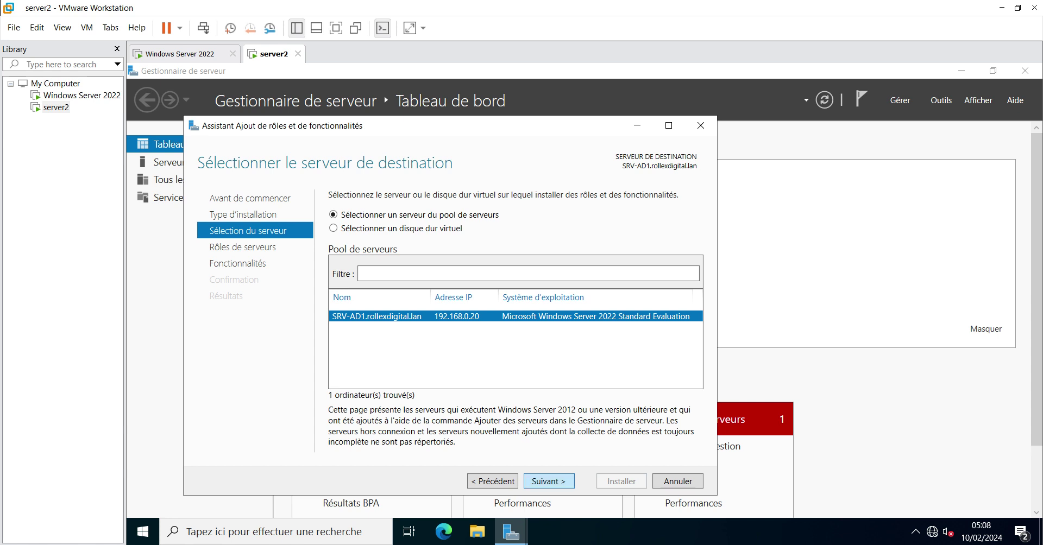
left_click(549, 481)
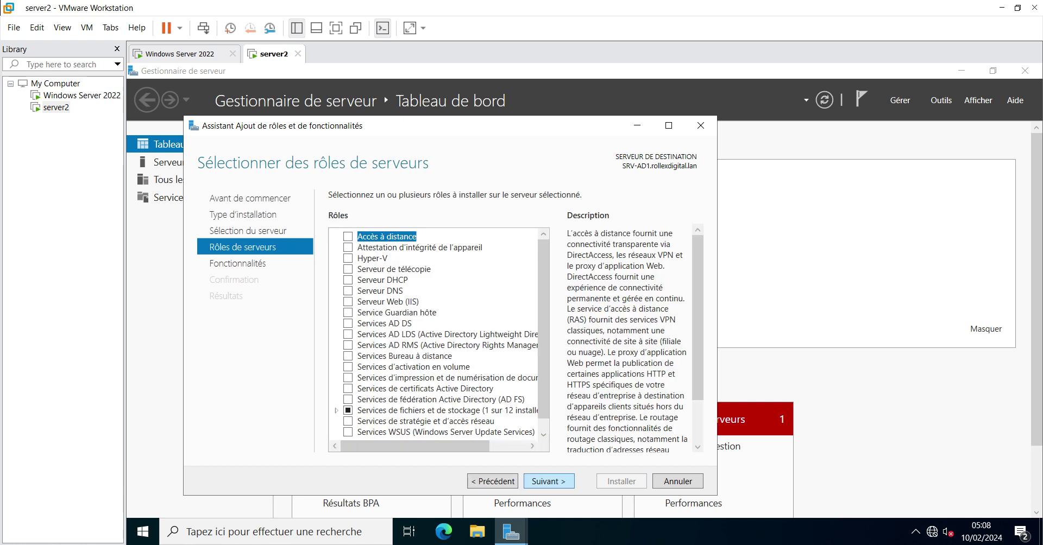
left_click(347, 323)
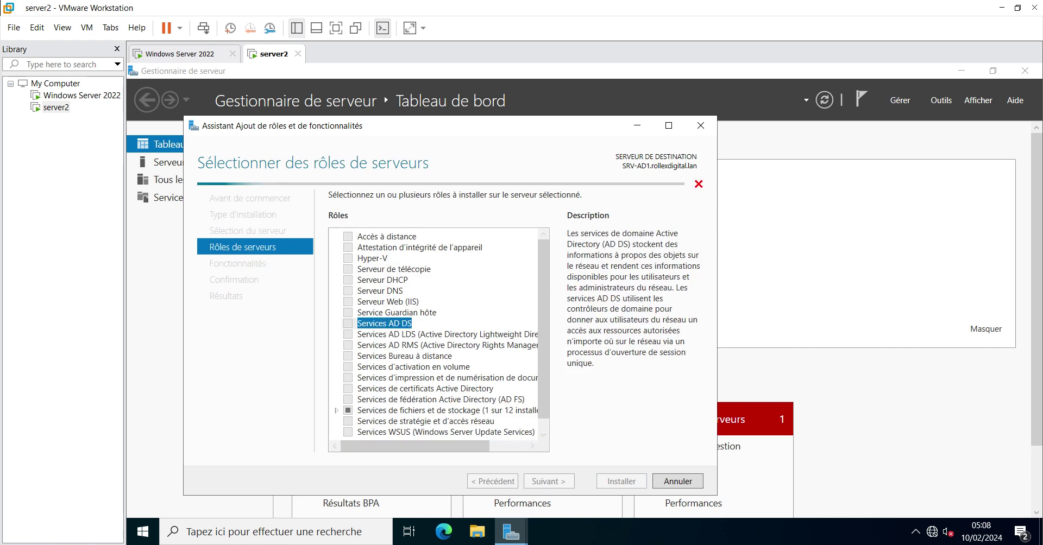
key("Return")
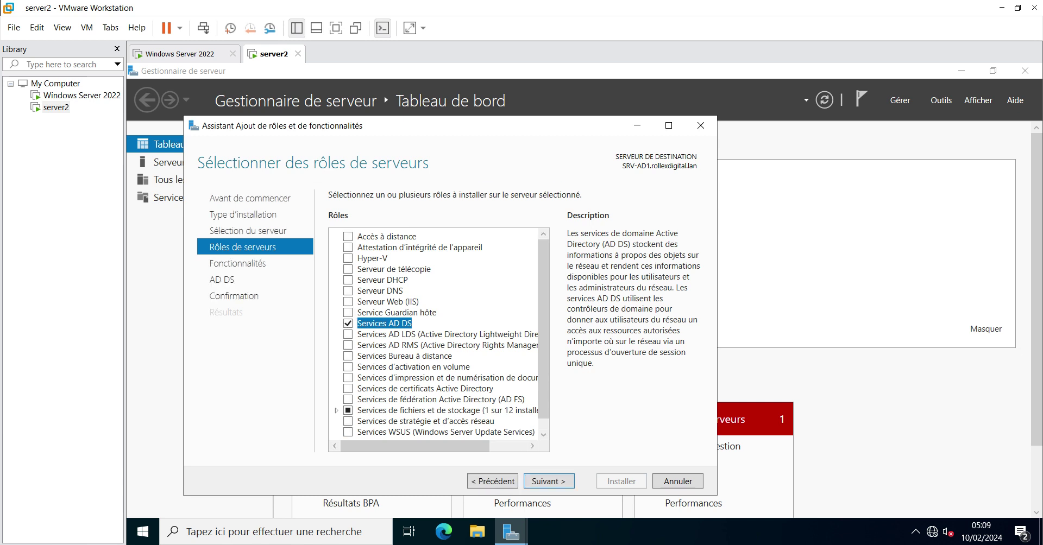
left_click(548, 482)
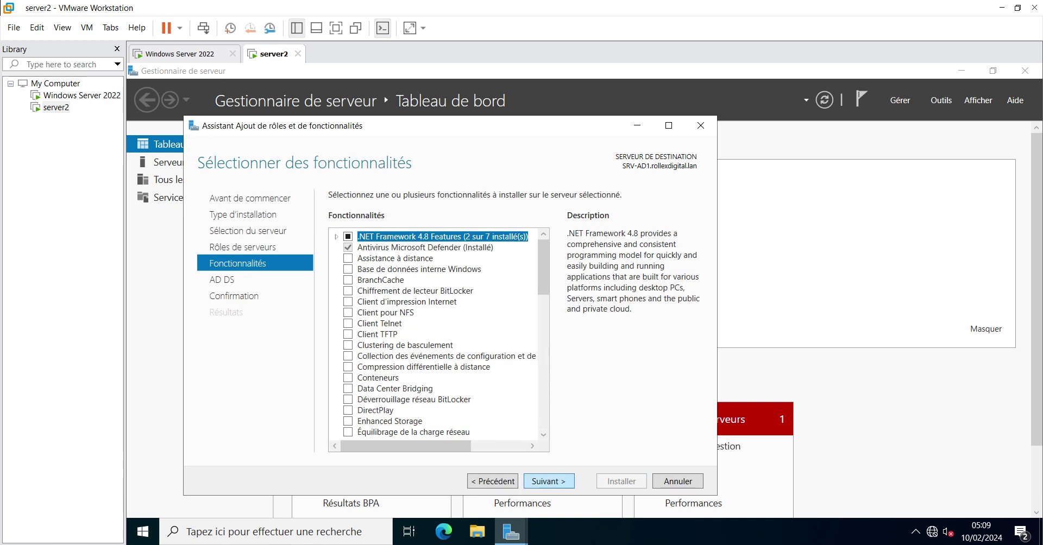
left_click(548, 482)
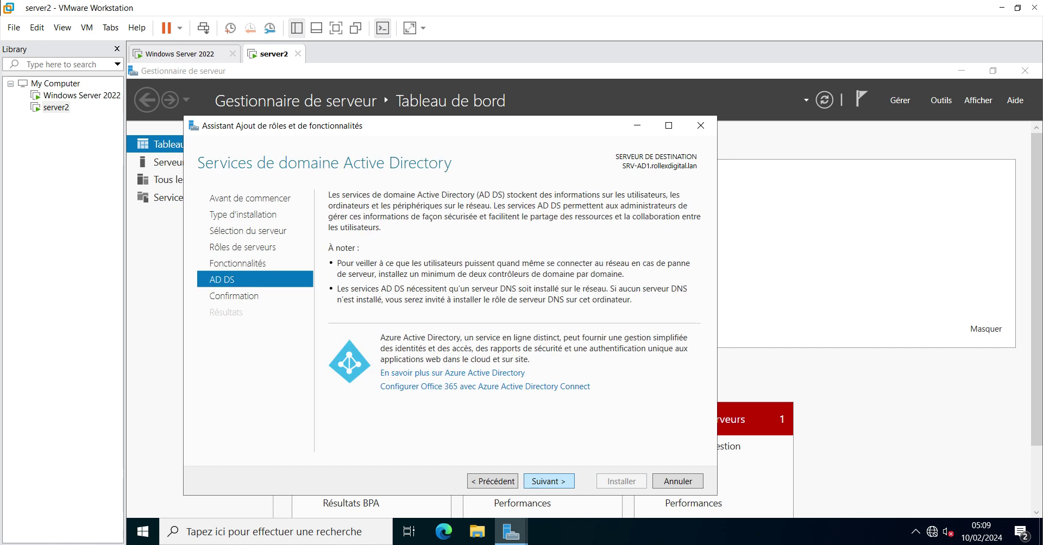
left_click(549, 482)
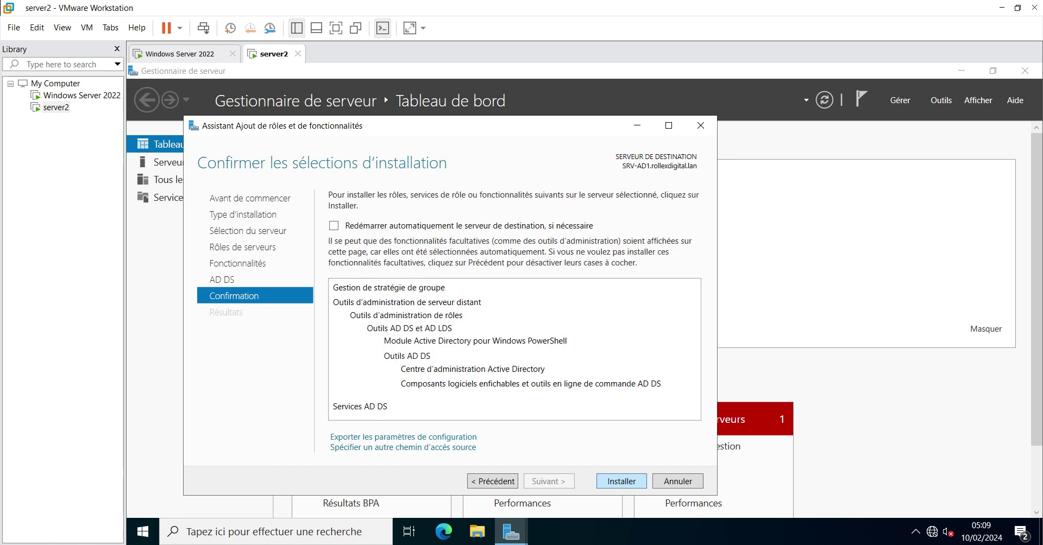
left_click(622, 482)
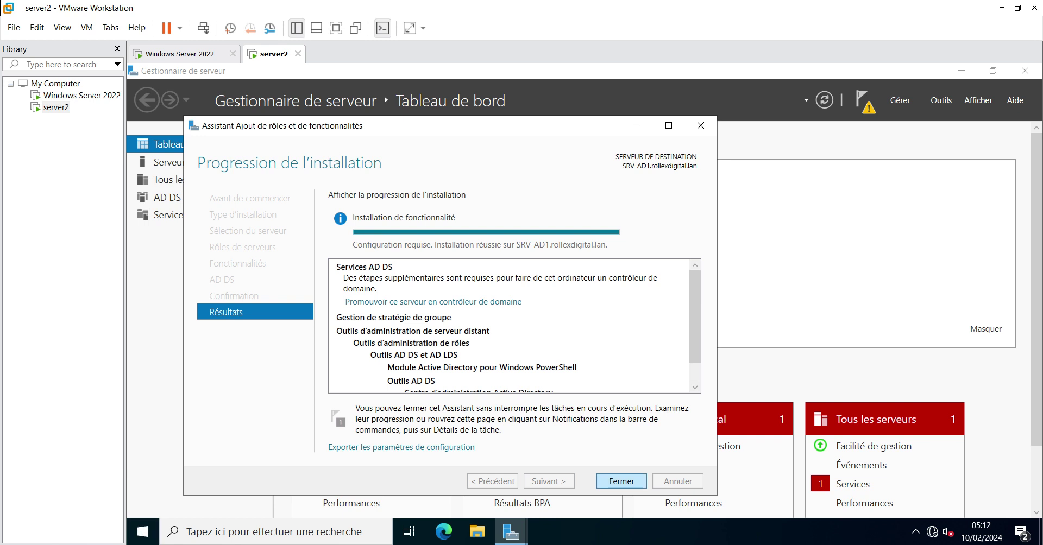
Close the finished installer and launch 'Promouvoir ce serveur en contrôleur de domaine' in a maximised wizard
left_click(622, 482)
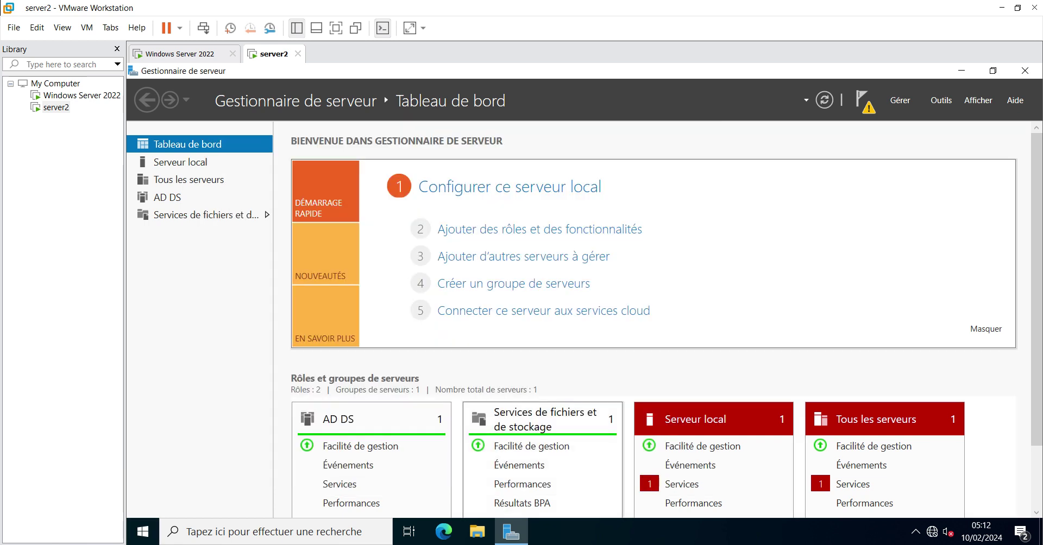
left_click(863, 101)
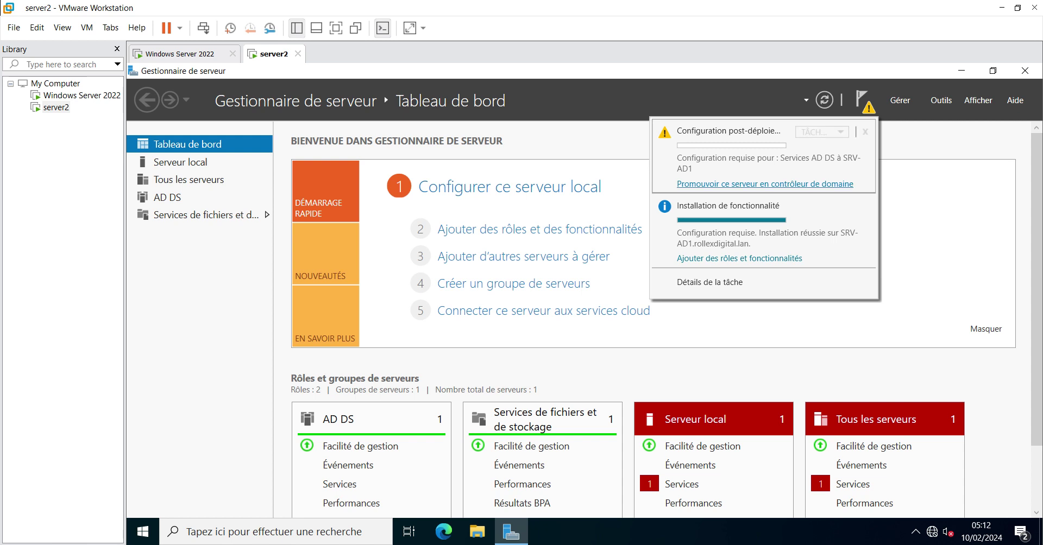
left_click(764, 184)
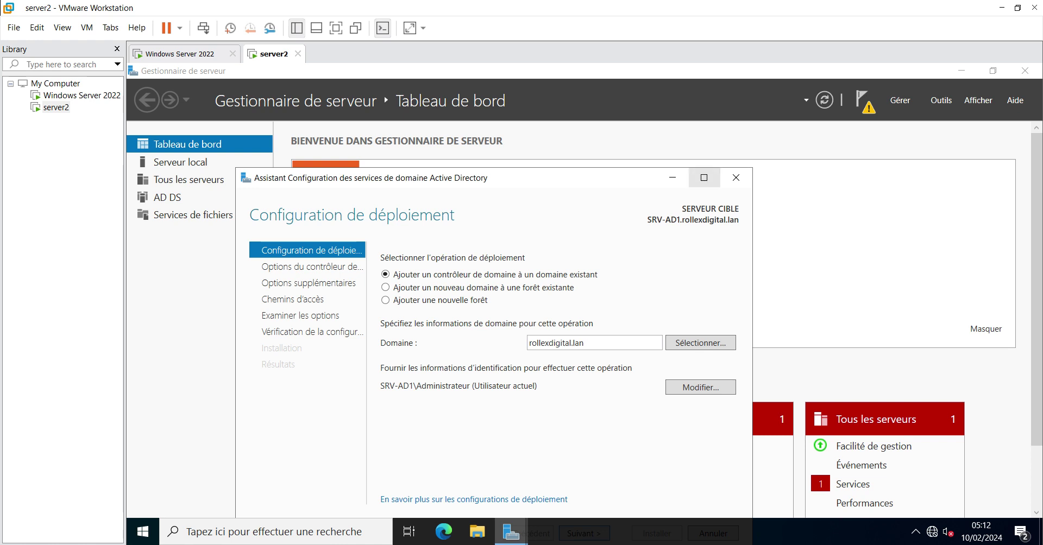
left_click(703, 177)
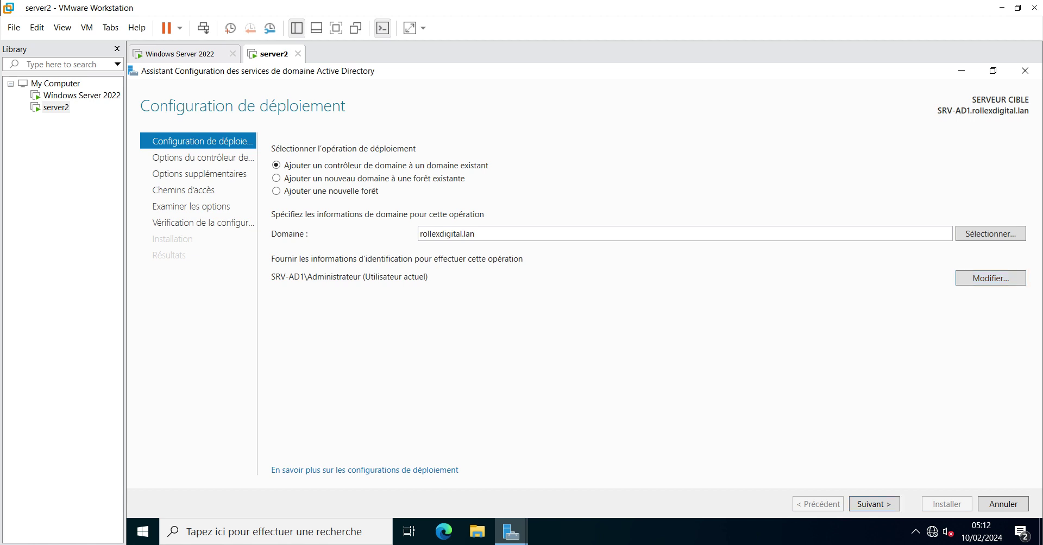
Enter 'administrateu' with its password as deployment credentials and try to continue, which fails
left_click(990, 278)
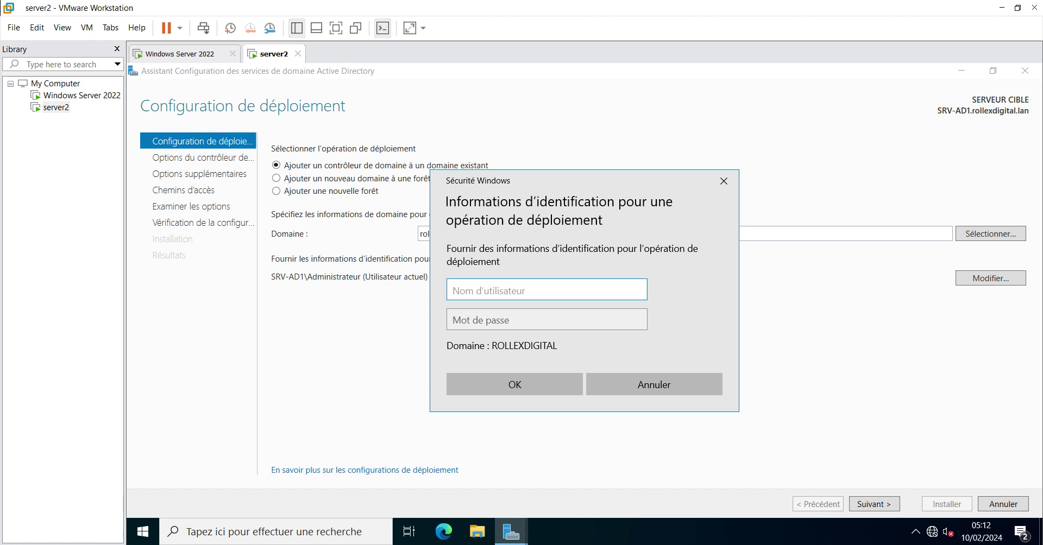
type("administrateur")
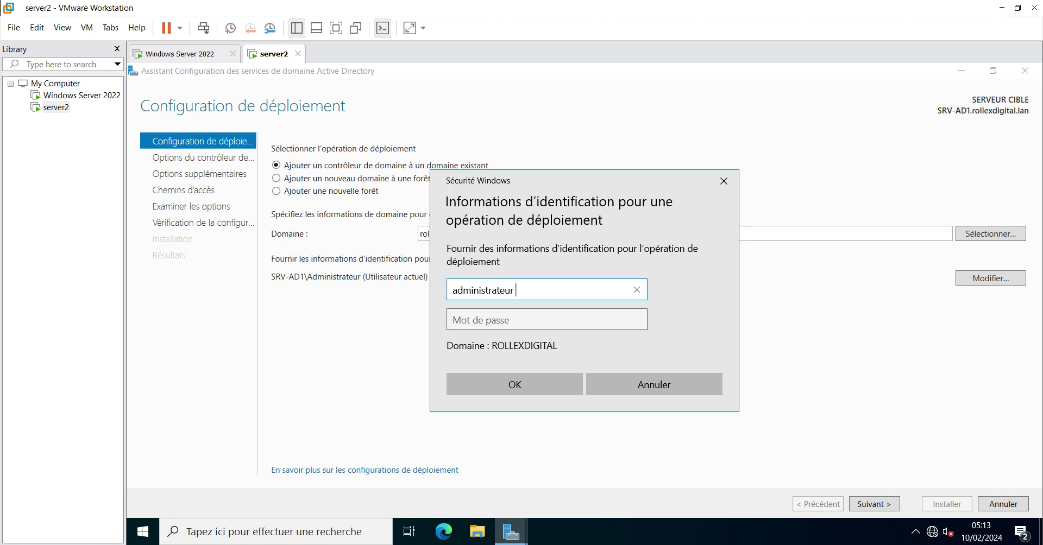
left_click(507, 320)
type("••••••")
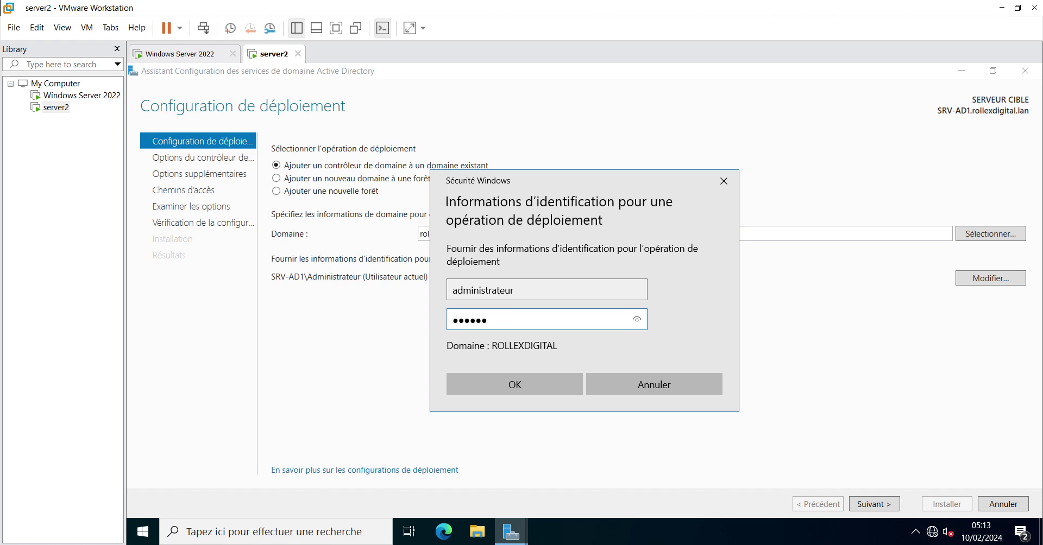
type("•••••••")
key("Return")
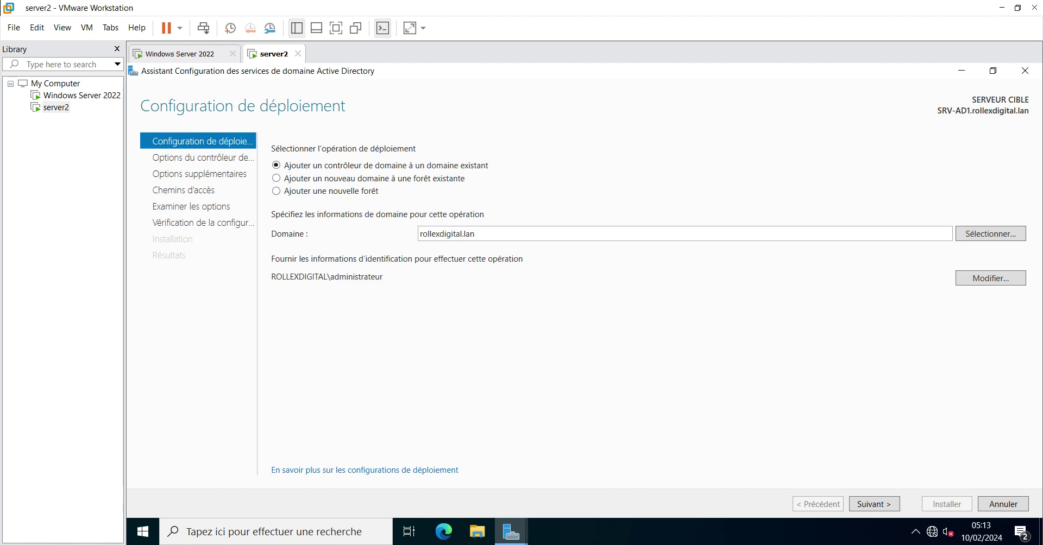
left_click(874, 504)
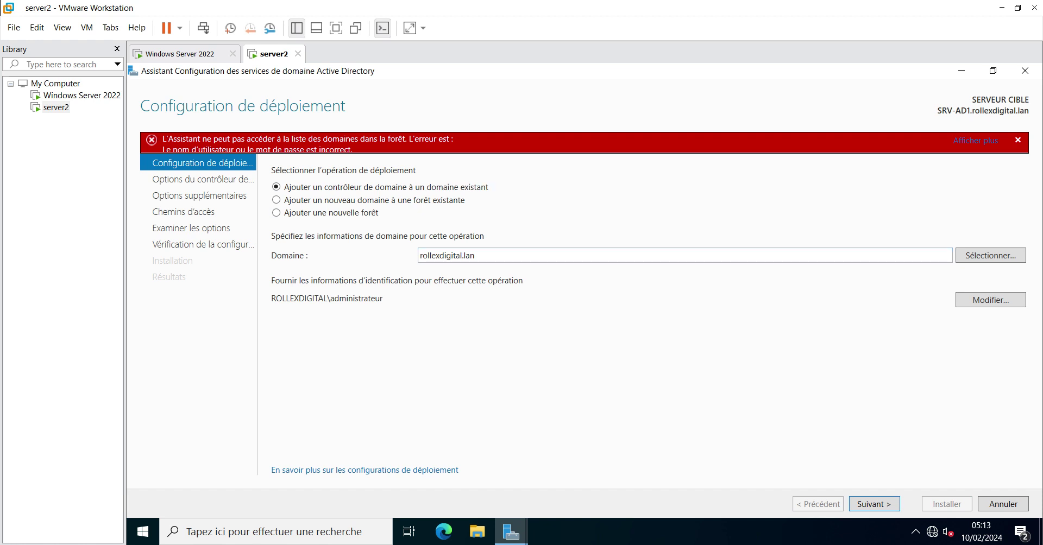
Enter Administrateur and the domain password as the deployment credentials
left_click(991, 300)
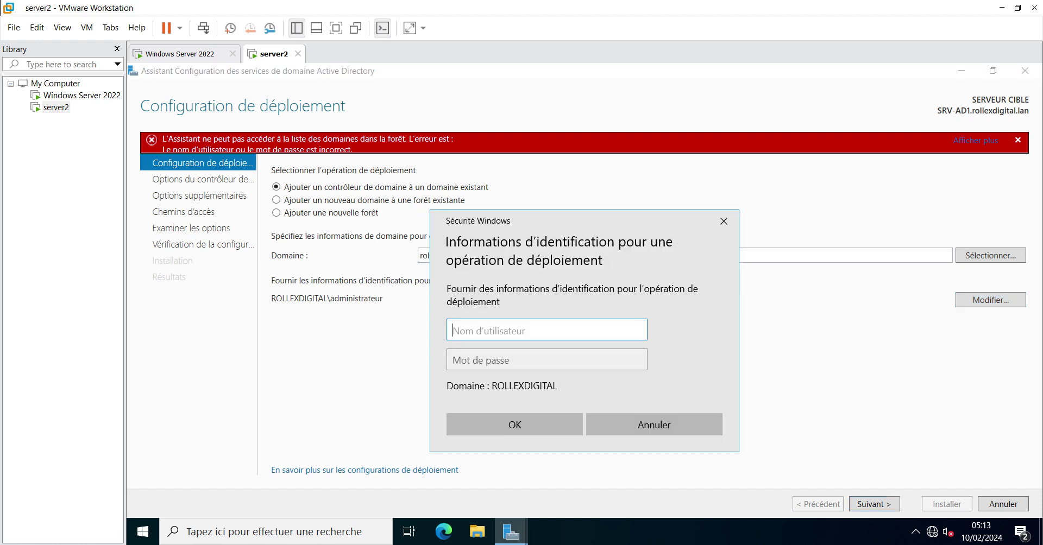
type("Administrateur")
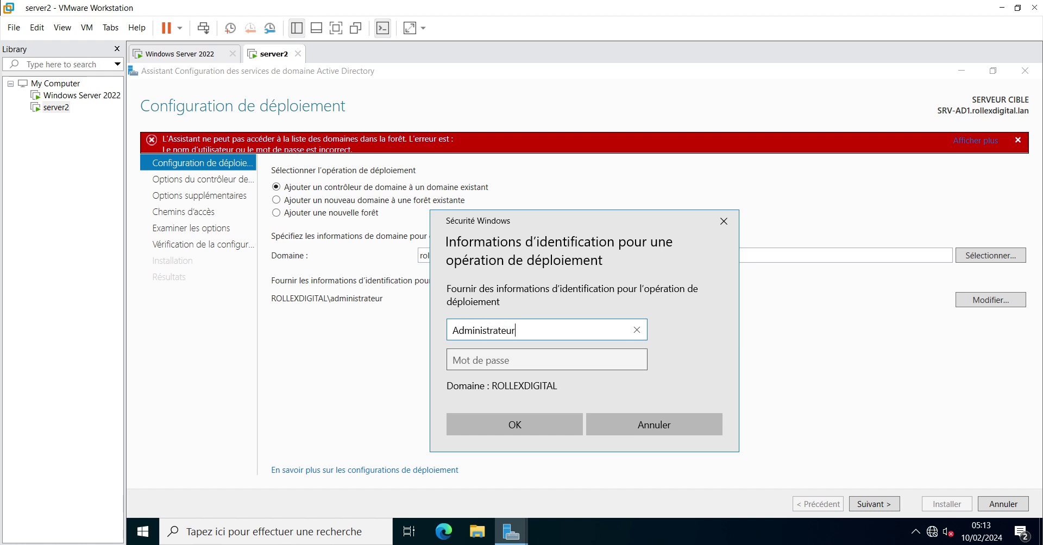
key("Tab")
type("******")
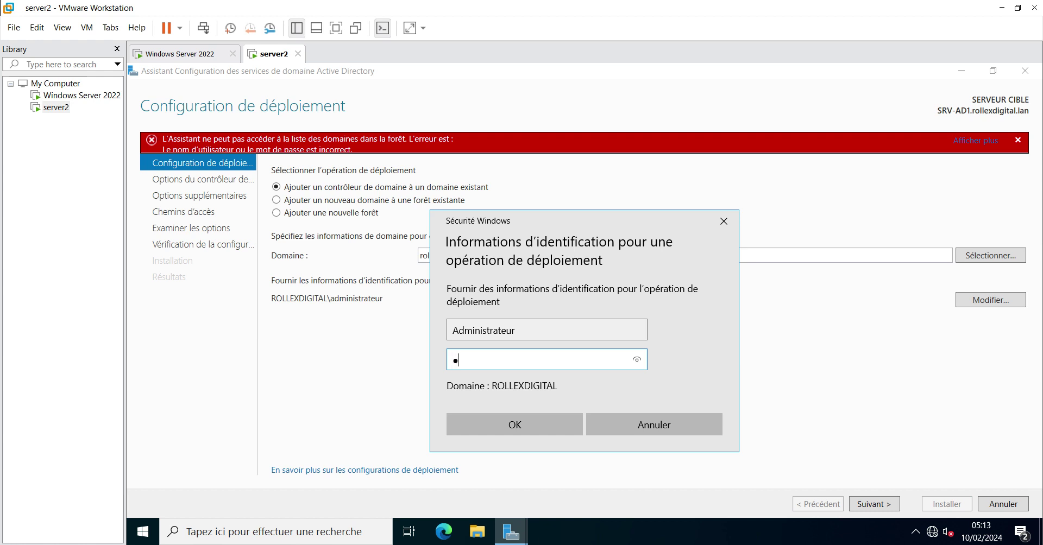
type("*")
key("BackSpace")
type("******")
key("Return")
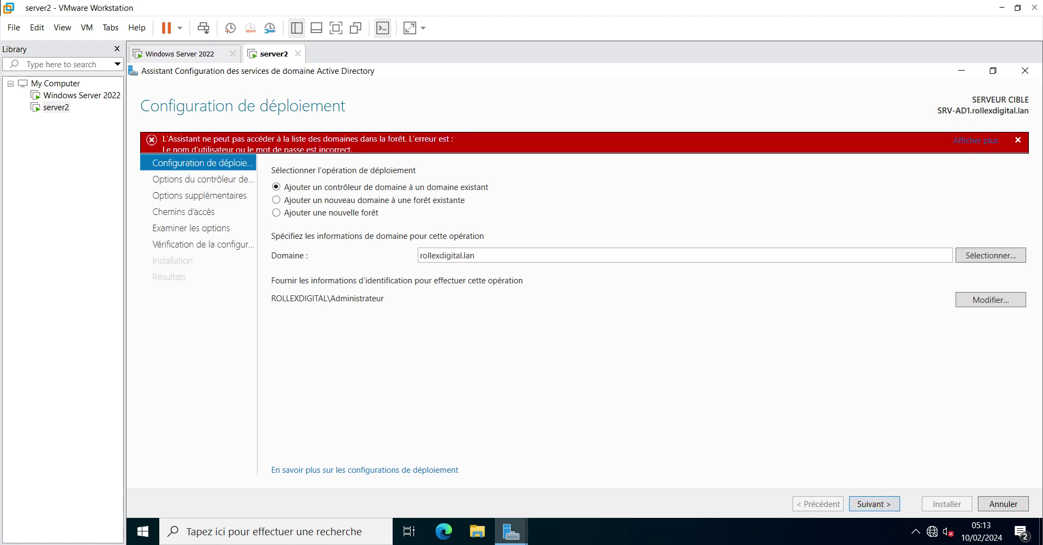
Re-enter Administrateur with the corrected domain password so the credentials error clears
left_click(990, 300)
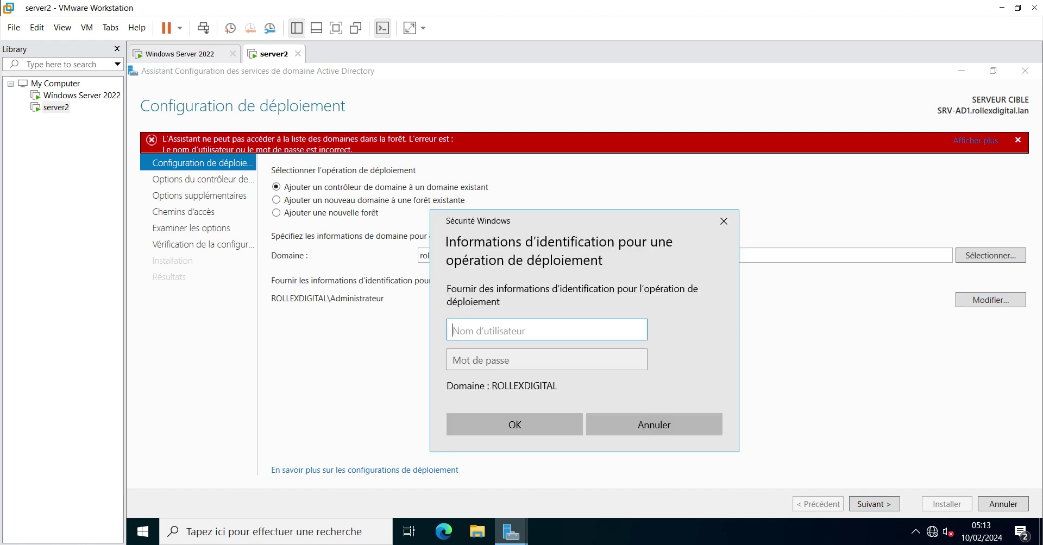
type("Administrateur")
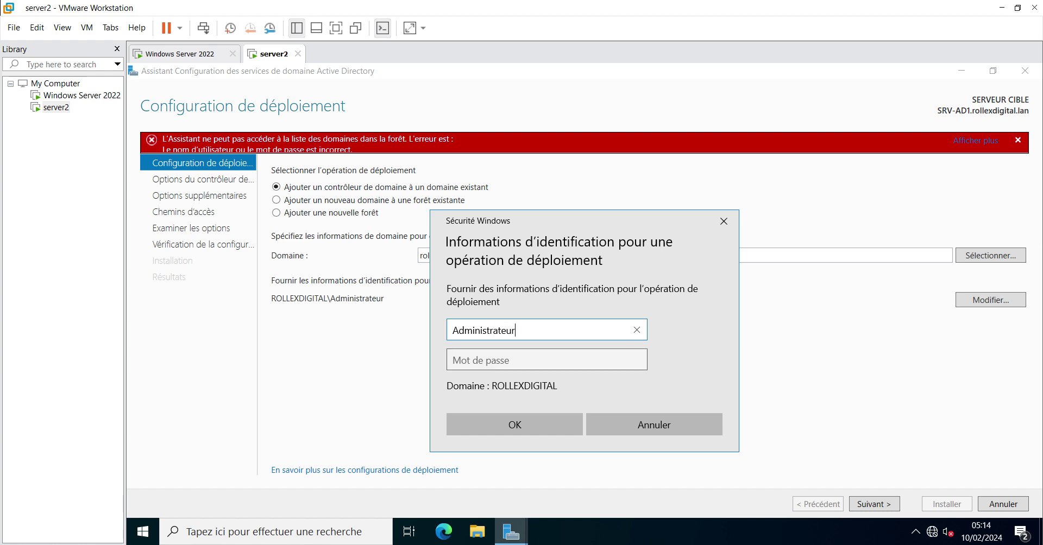
key("Tab")
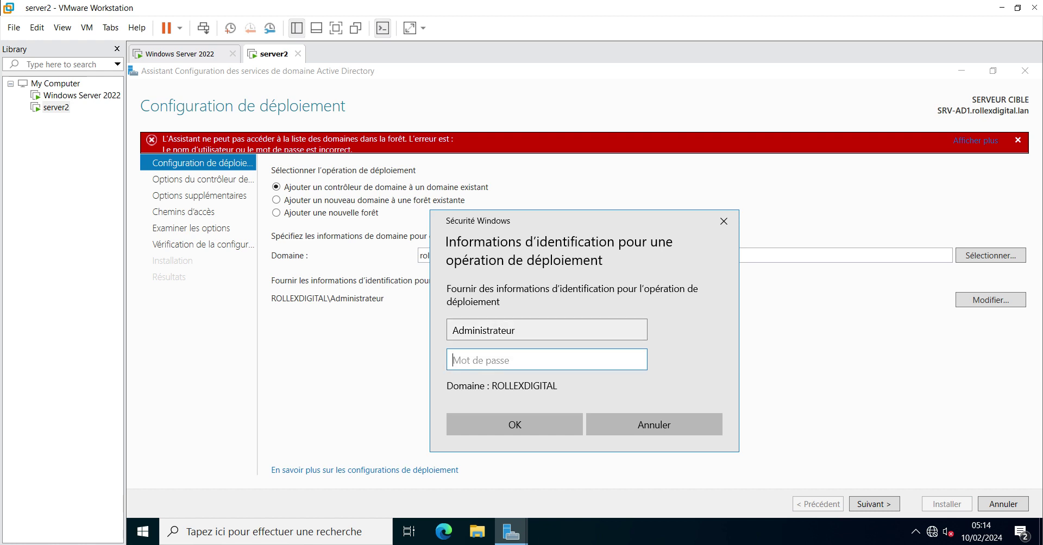
type("**************")
key("Return")
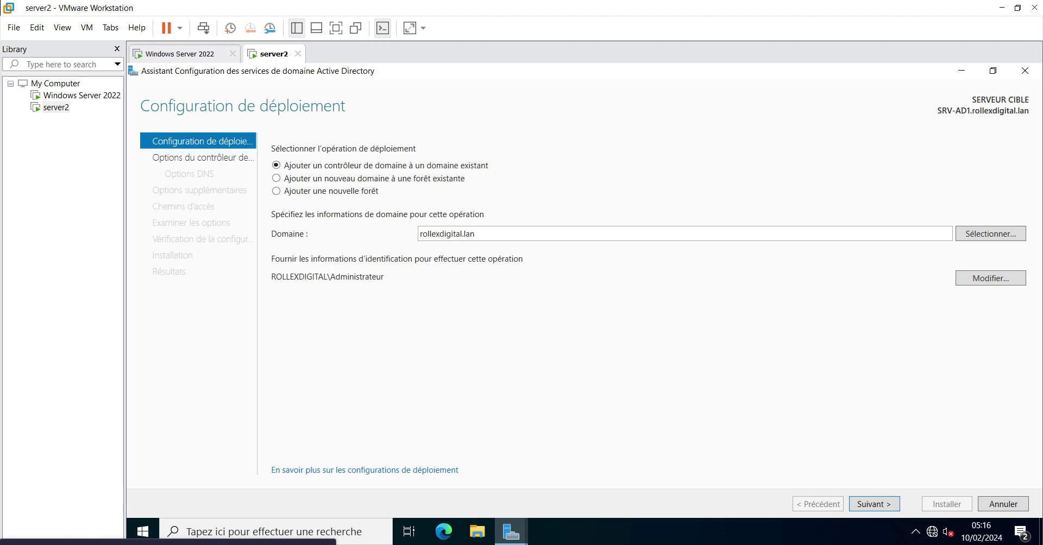
Glance at the Windows Server 2022 machine, then advance server2's wizard to Options du contrôleur de domaine
left_click(180, 54)
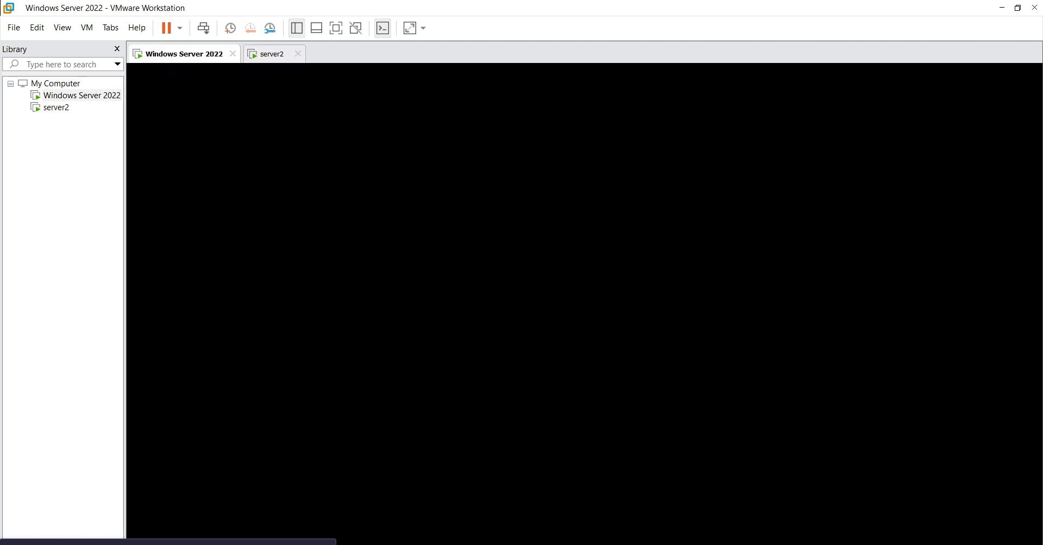
left_click(267, 54)
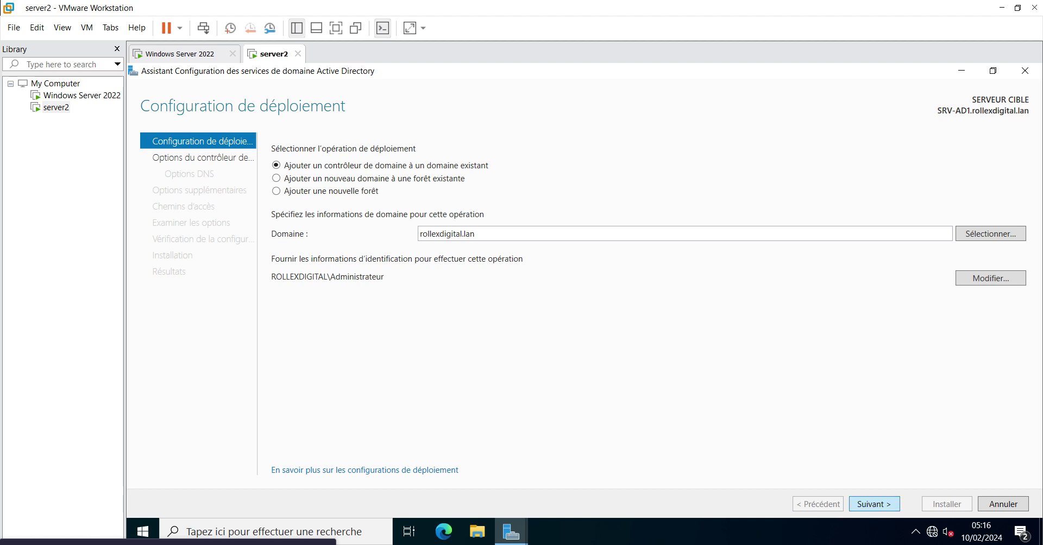
key("Return")
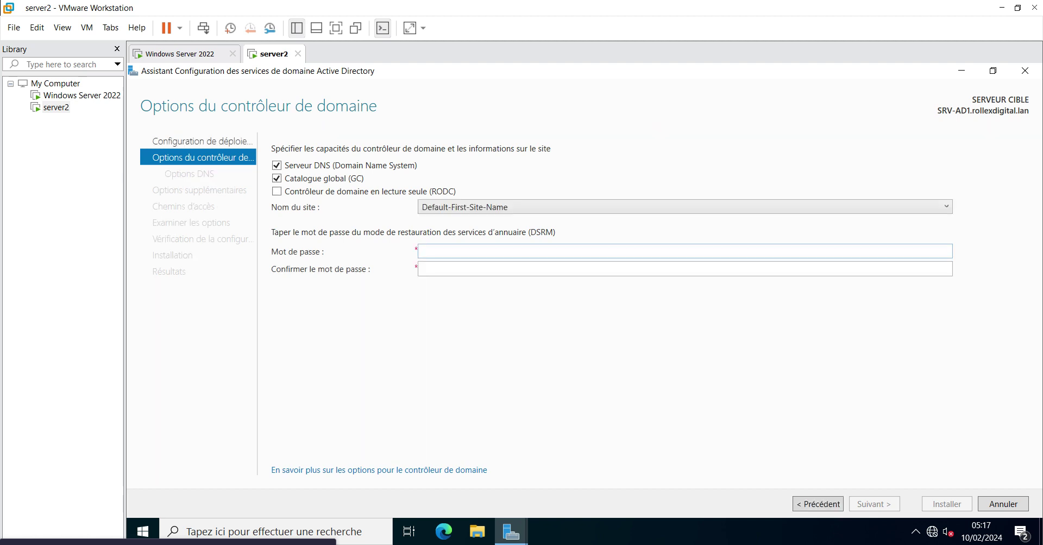
Enter the DSRM password in Mot de passe and its confirmation field, then go to DNS Options
key("Tab")
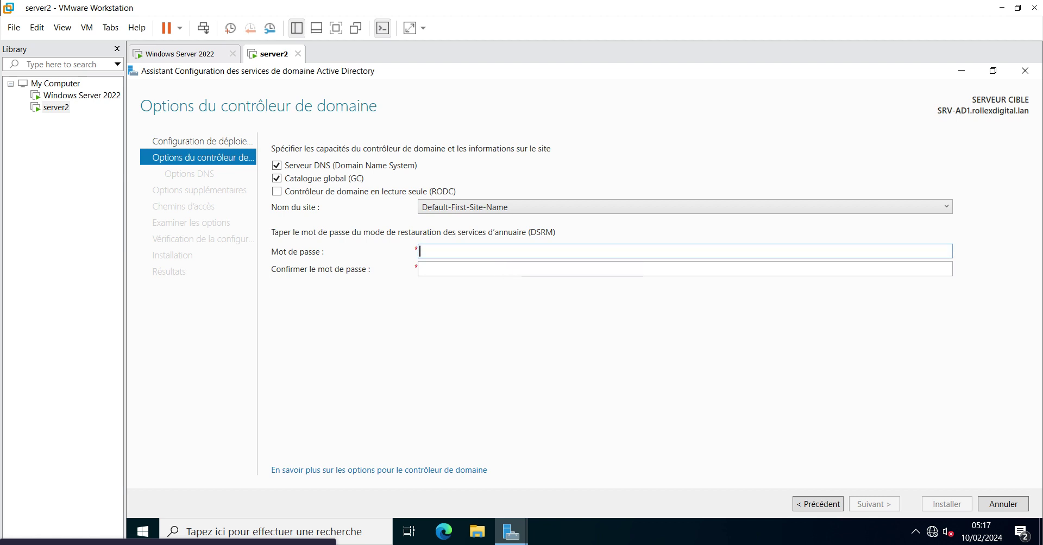
type("P@ssw0rd2024")
left_click(422, 269)
type("Passwo")
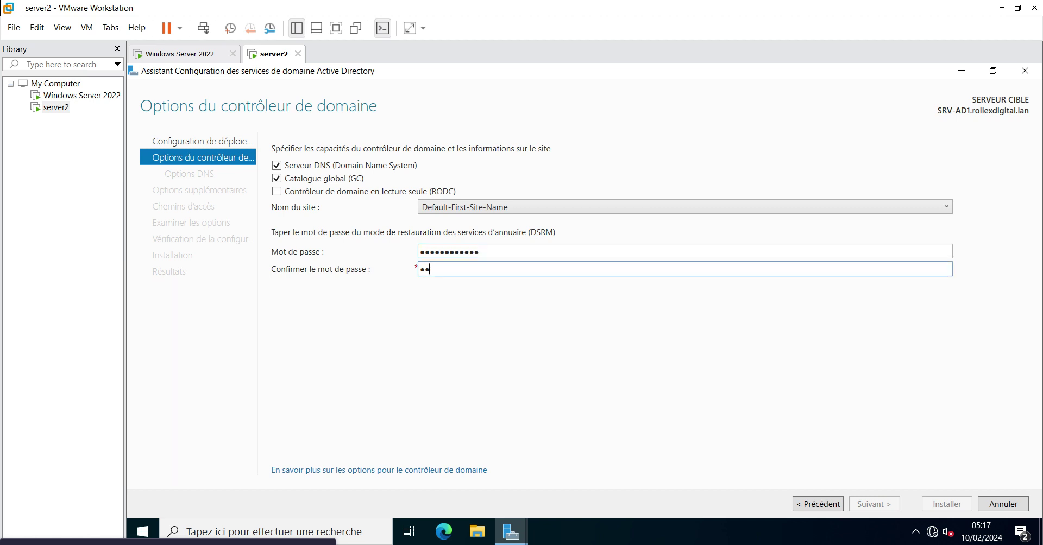
type("r")
key("BackSpace")
type("rd123!")
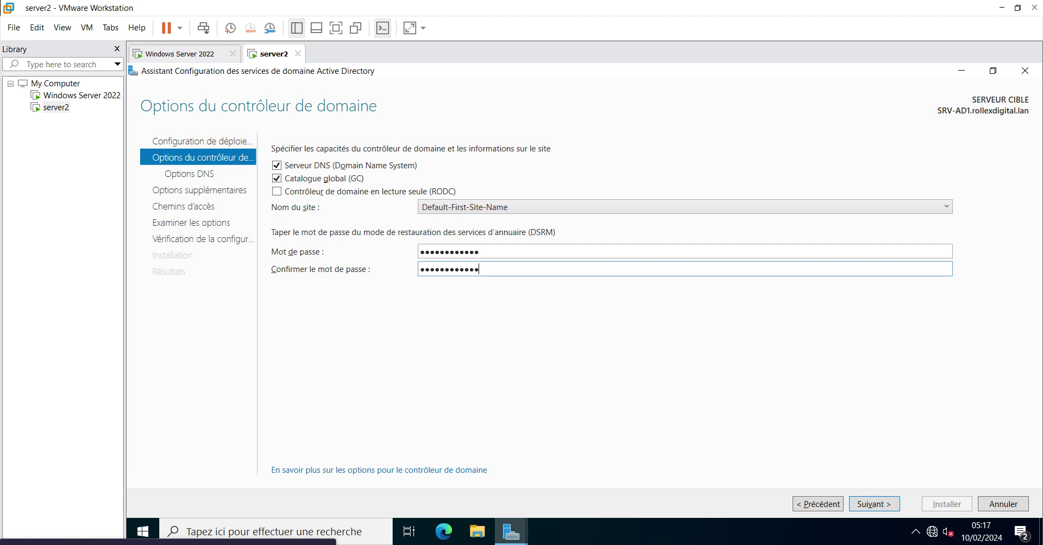
key("Return")
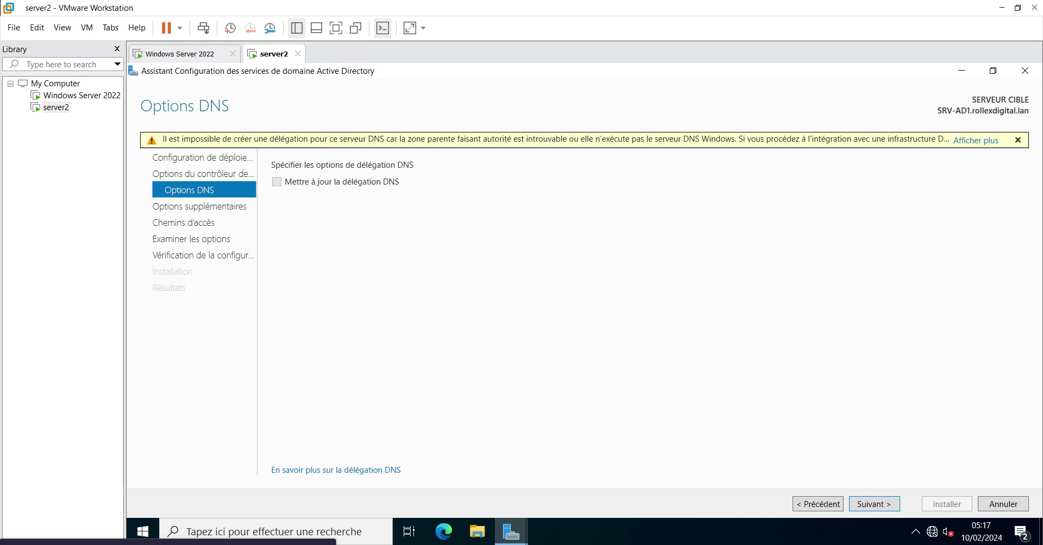
Pass the DNS options and keep Répliquer depuis set to Tout contrôleur de domaine
key("Return")
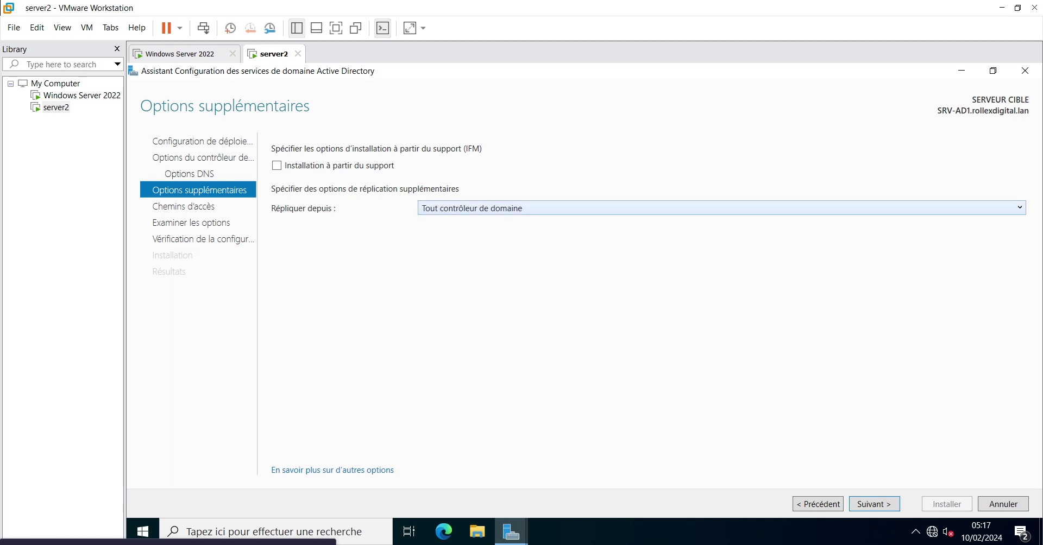
left_click(721, 208)
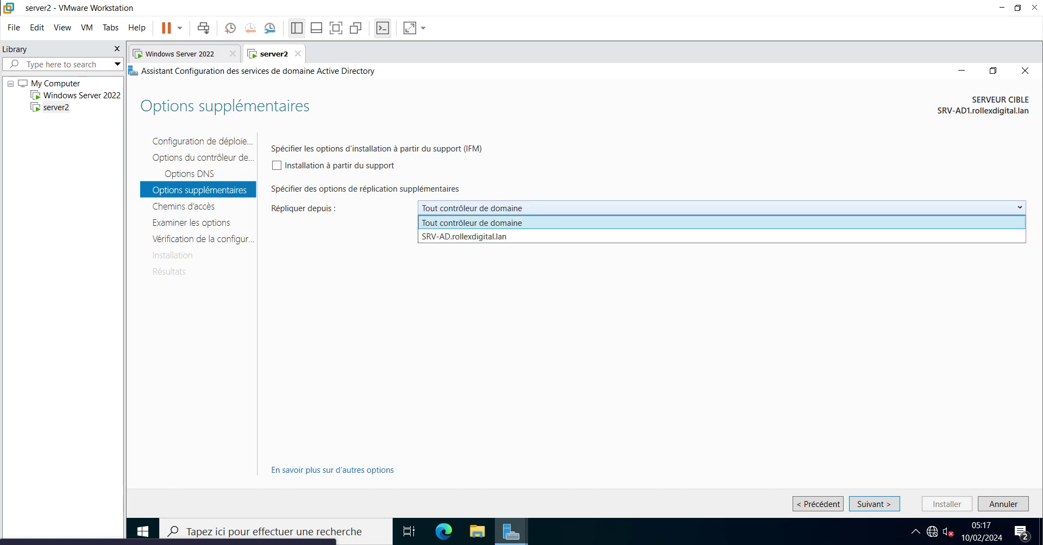
left_click(721, 208)
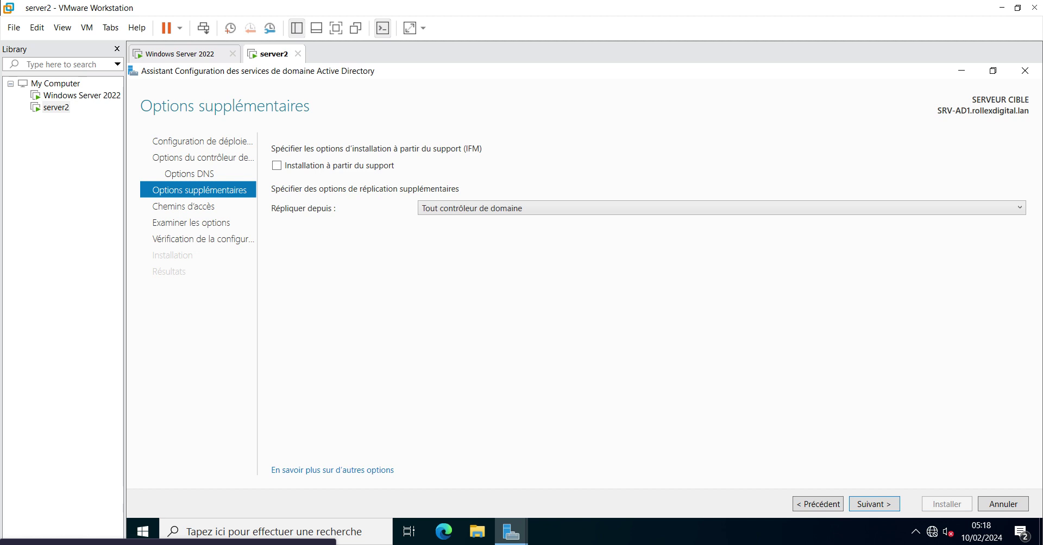
Accept the additional options and default NTDS/SYSVOL paths to reach the passed prerequisite check
left_click(874, 504)
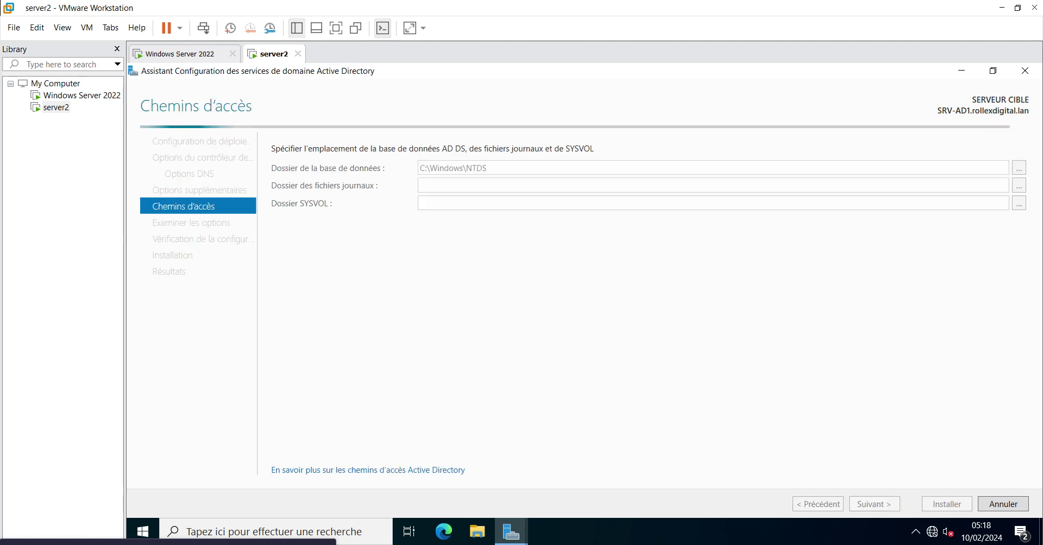
left_click(874, 504)
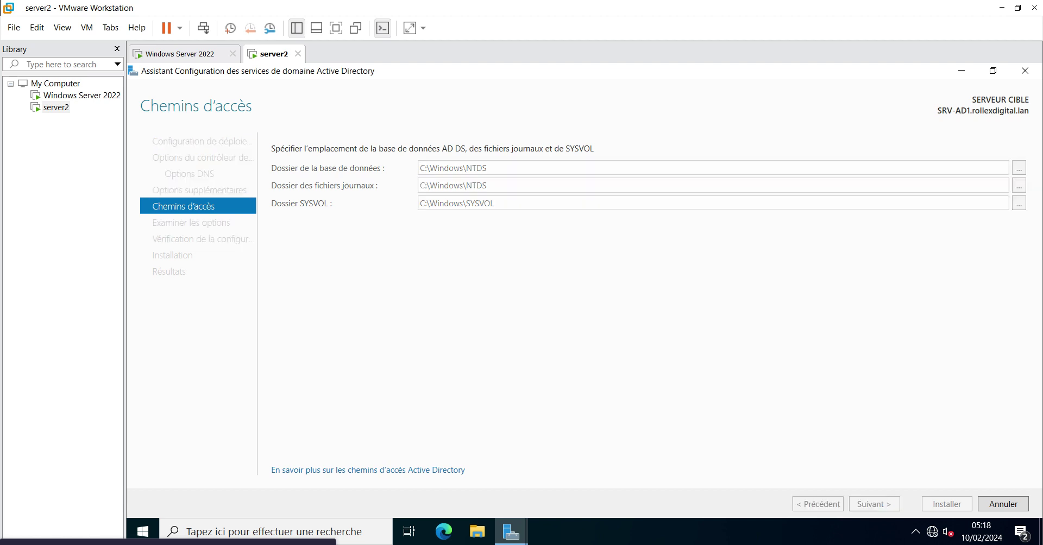
left_click(874, 504)
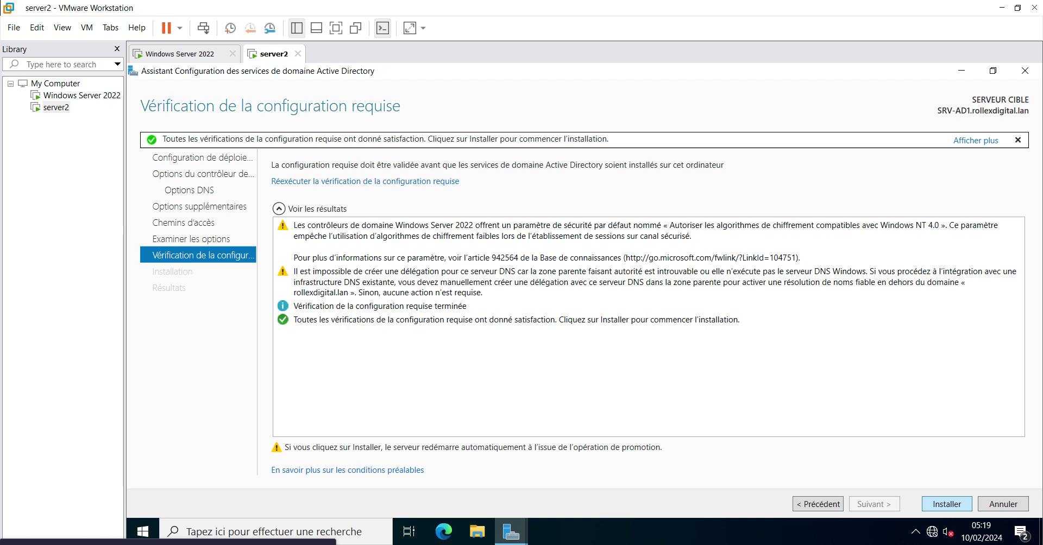
Install AD DS on SRV-AD1 and close the 'Vous allez être déconnecté' notice
left_click(946, 503)
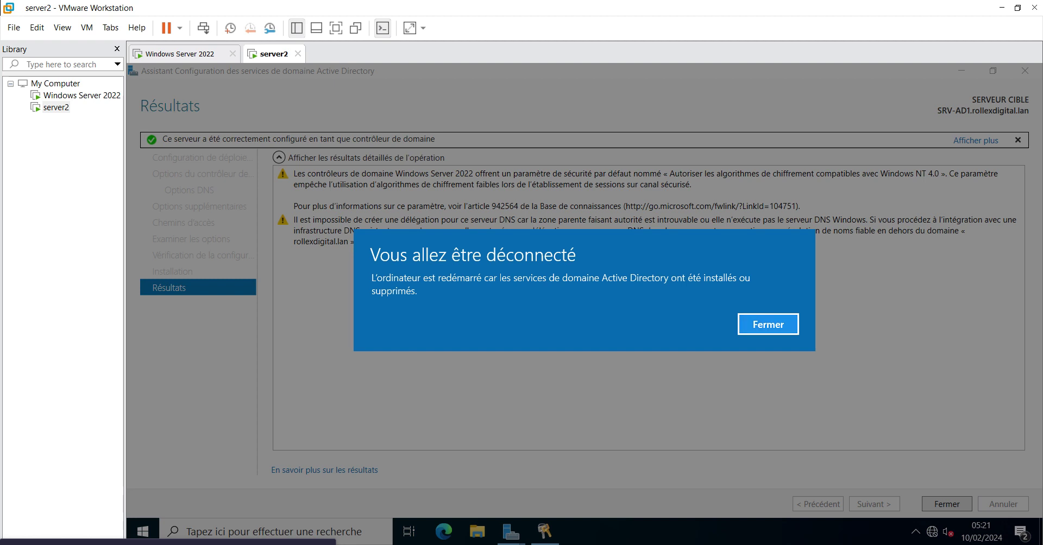
left_click(768, 324)
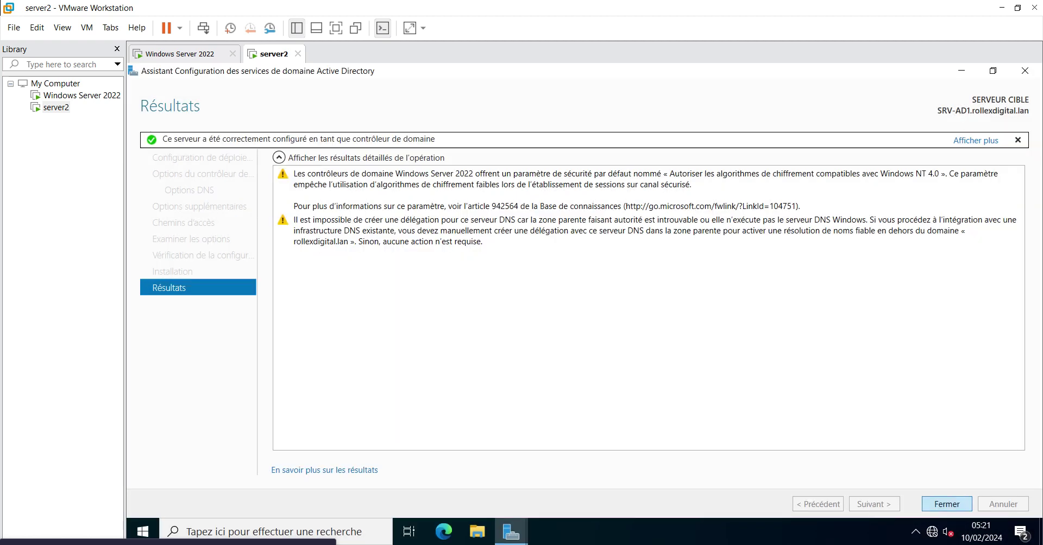
Close the wizard, let server2 reboot, and send Ctrl+Alt+Del to reach sign-in
left_click(947, 504)
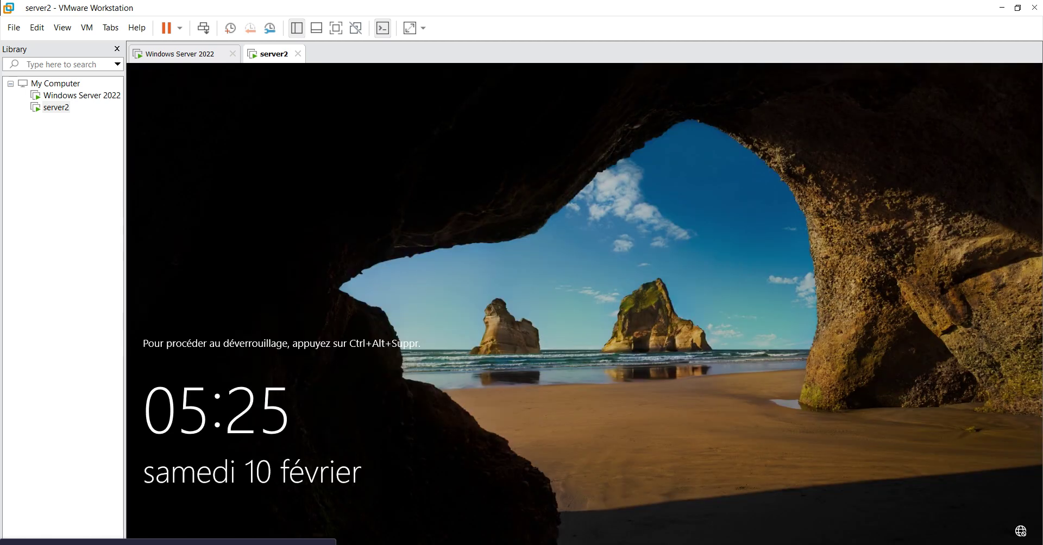
right_click(275, 53)
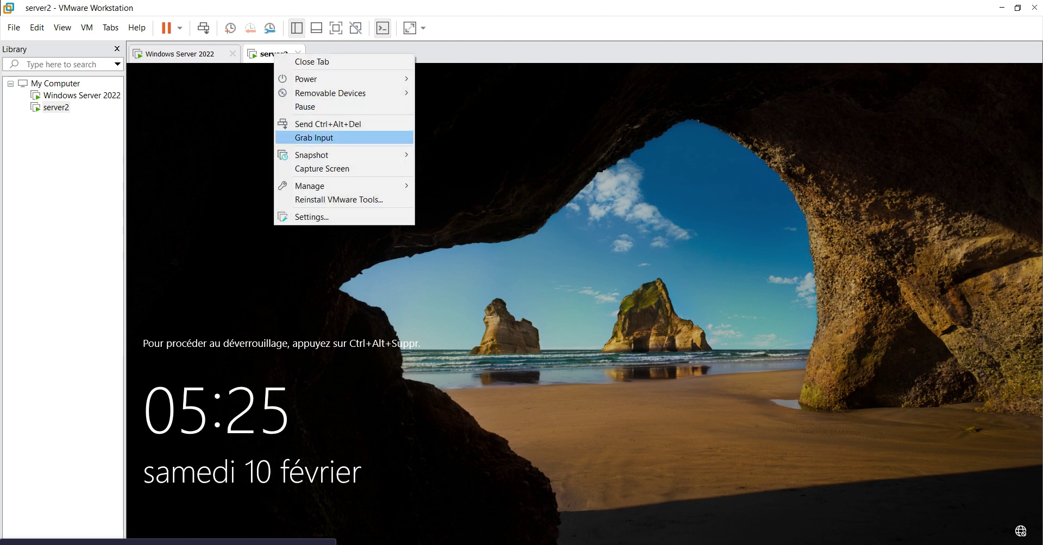
left_click(327, 124)
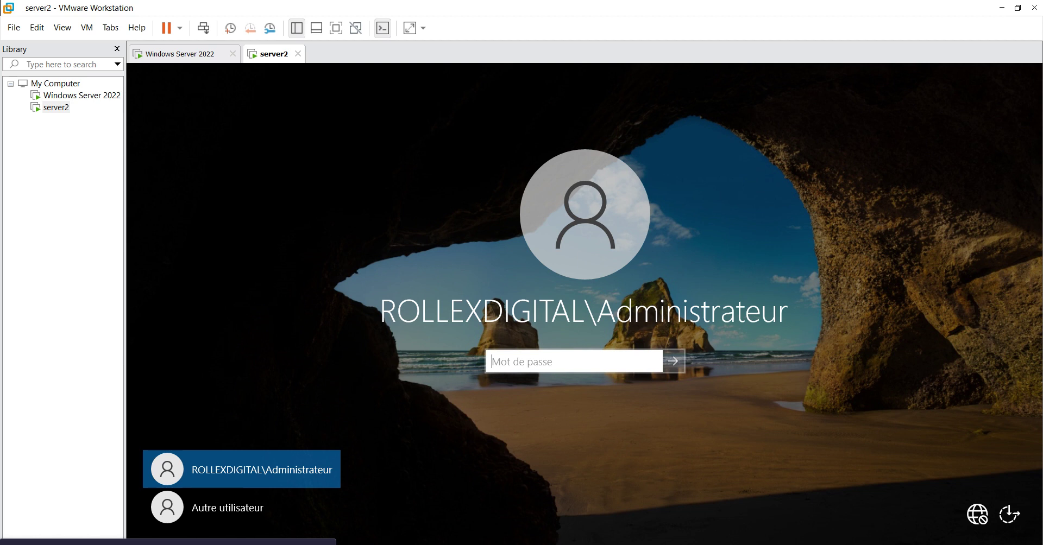
Sign in to server2 as ROLLEXDIGITAL\Administrateur, retrying after two incorrect-password errors
type("••••••")
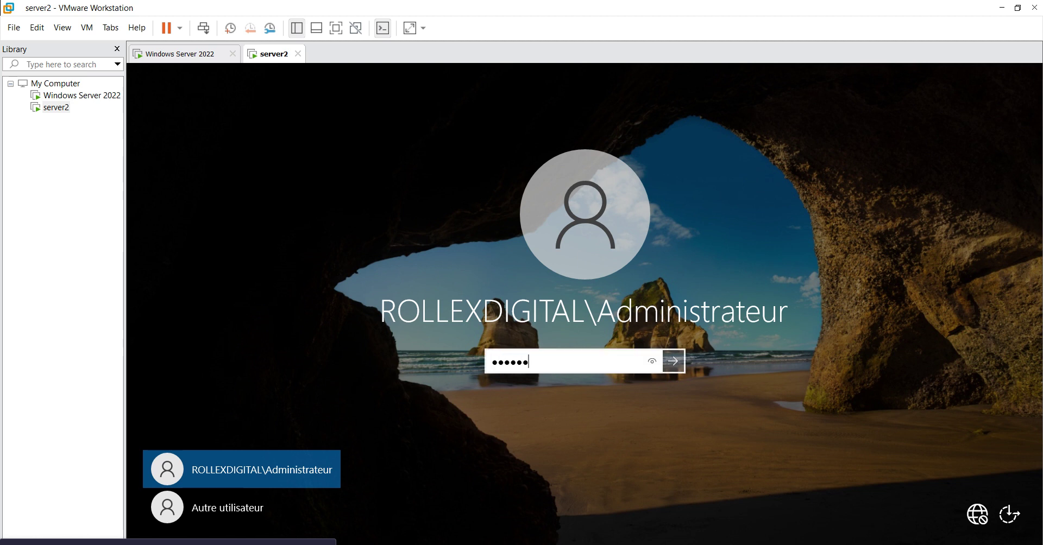
type("••••")
key("Return")
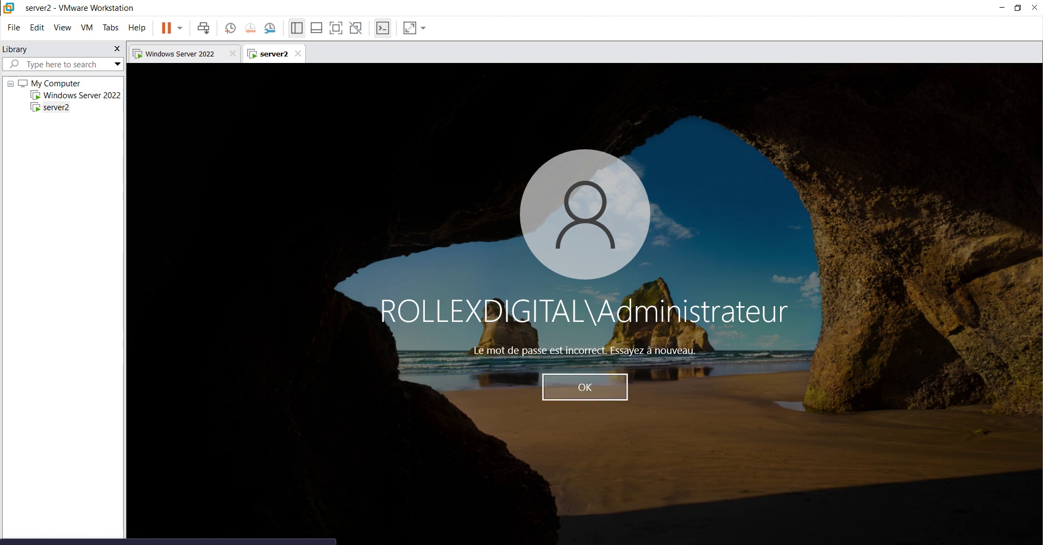
key("Return")
type("•")
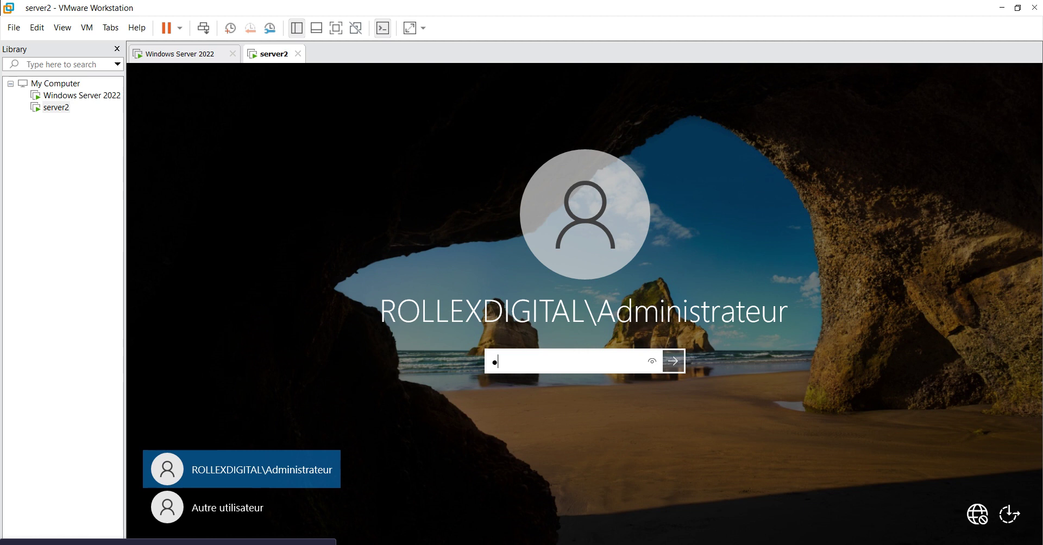
type("••••••••••••")
key("Return")
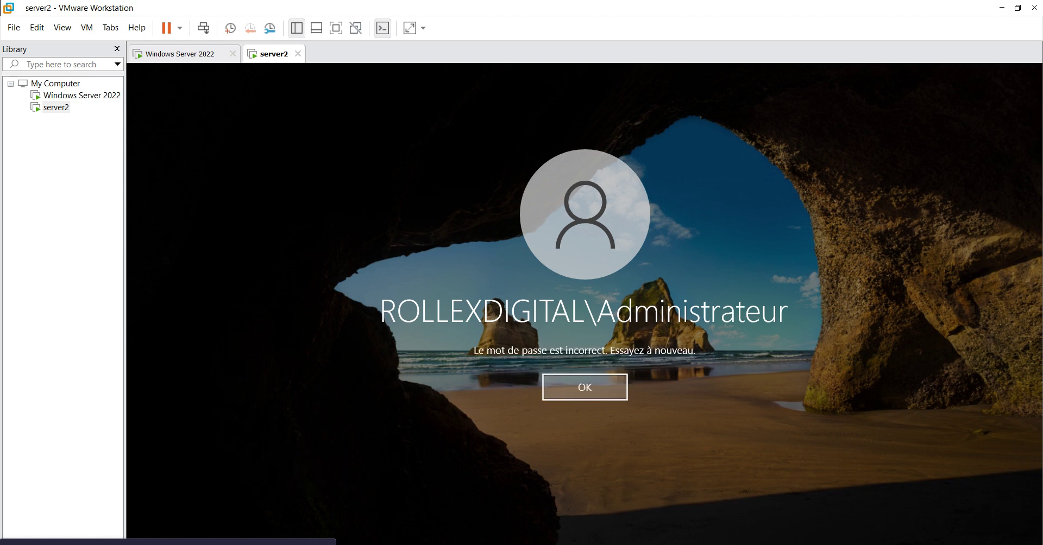
key("Return")
type("••••••")
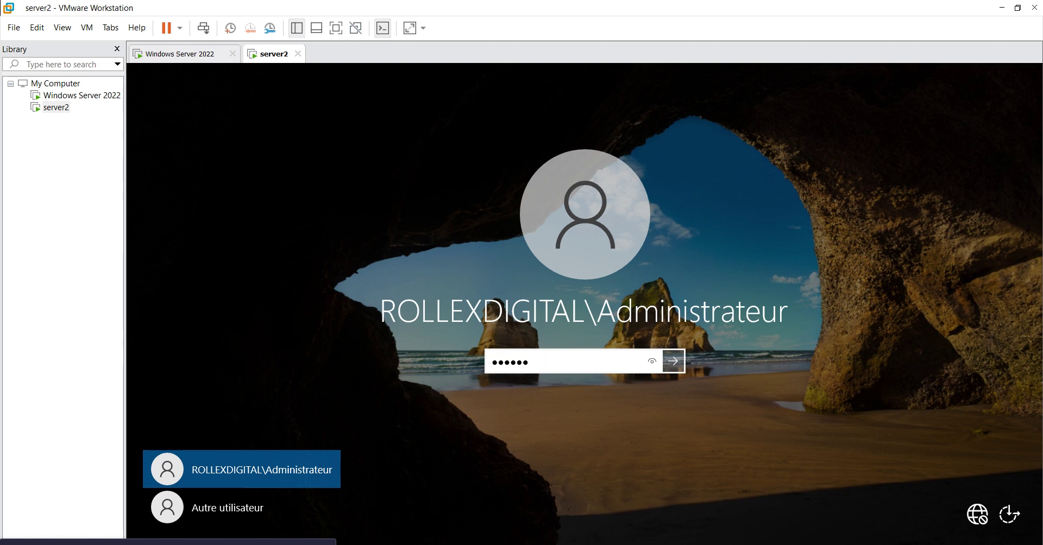
type("••••••••")
key("Return")
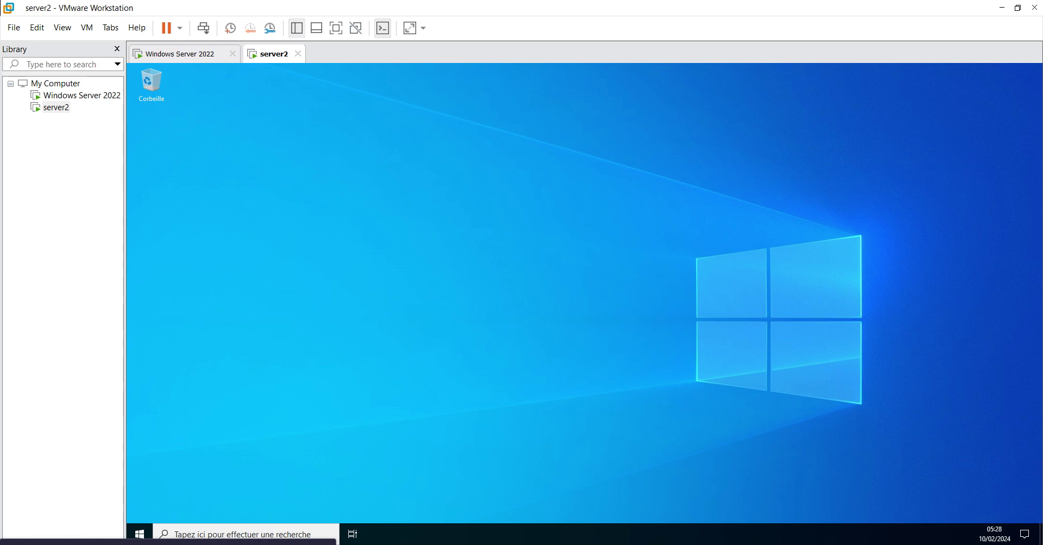
On the Windows Server 2022 machine, open Outils > Utilisateurs et ordinateurs Active Directory
left_click(180, 53)
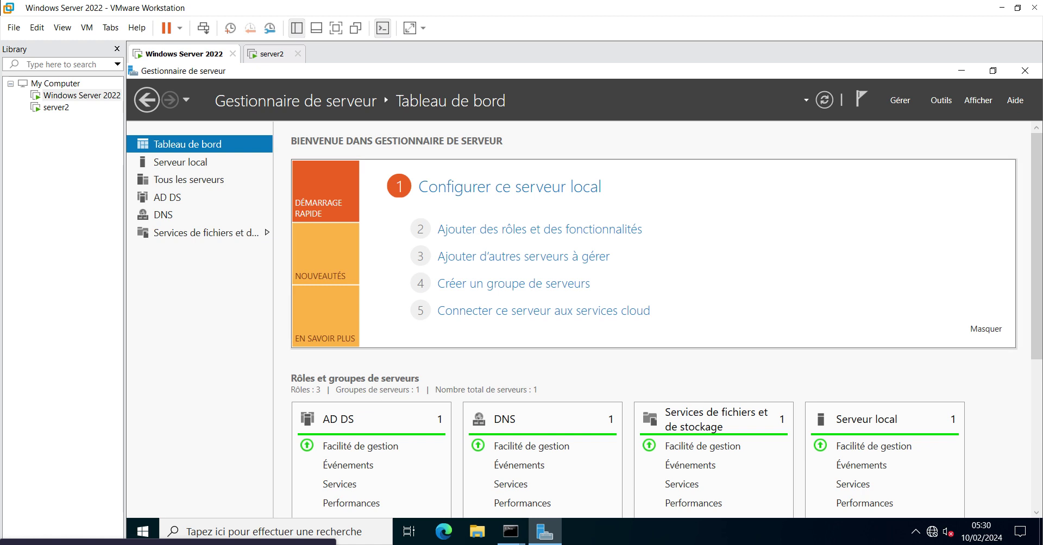
left_click(940, 100)
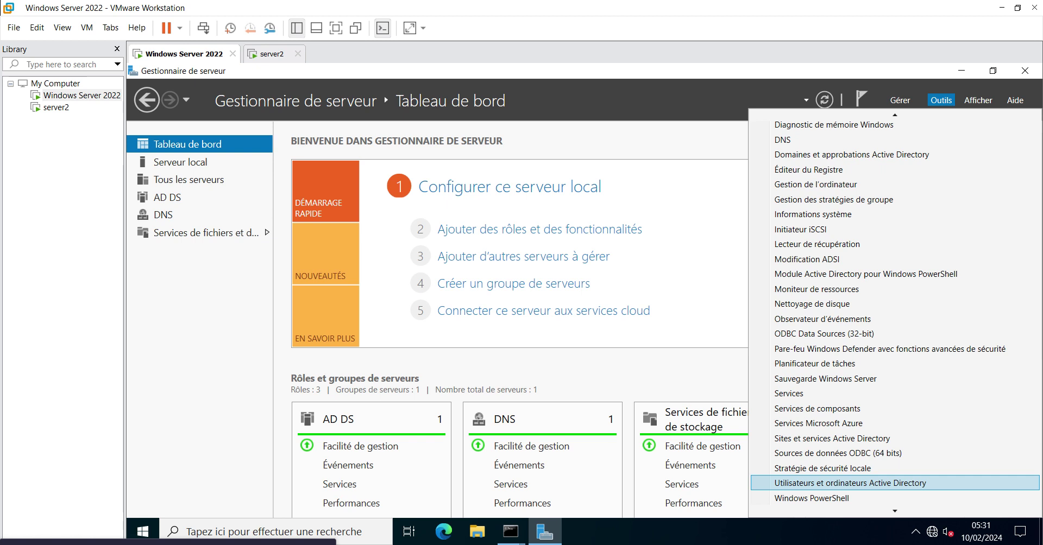
left_click(869, 483)
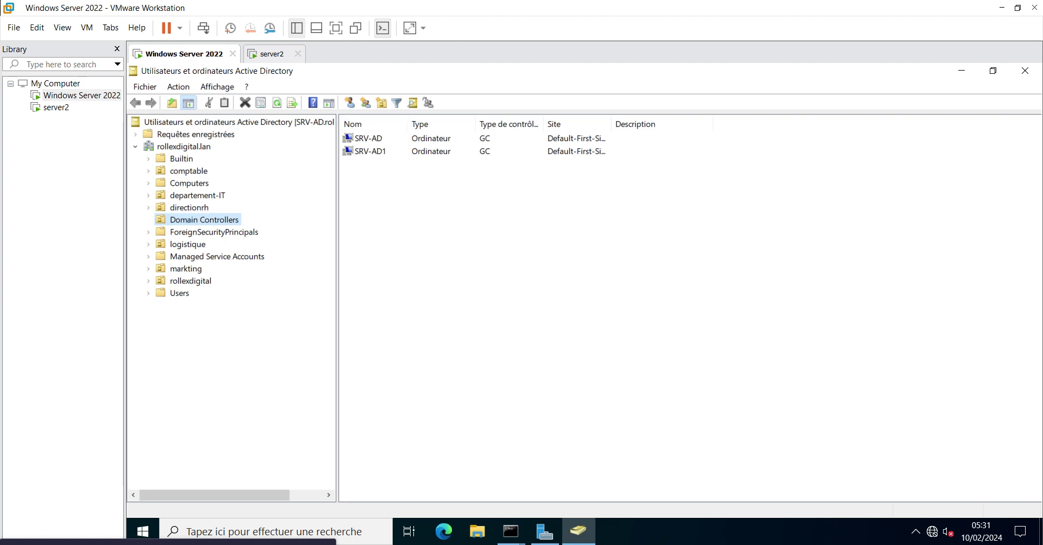
Browse to the Domain Controllers container and open SRV-AD1's properties
left_click(197, 195)
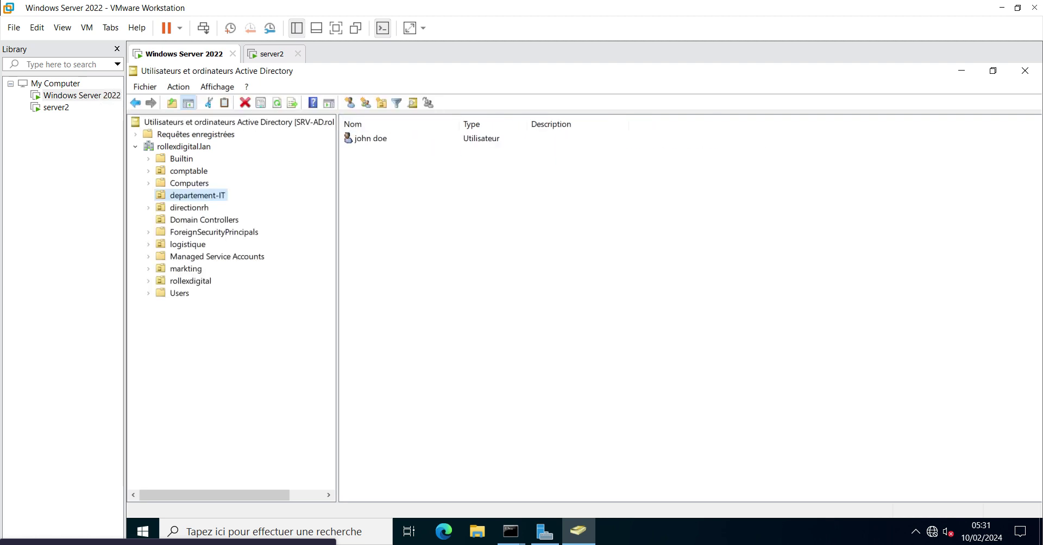
left_click(203, 220)
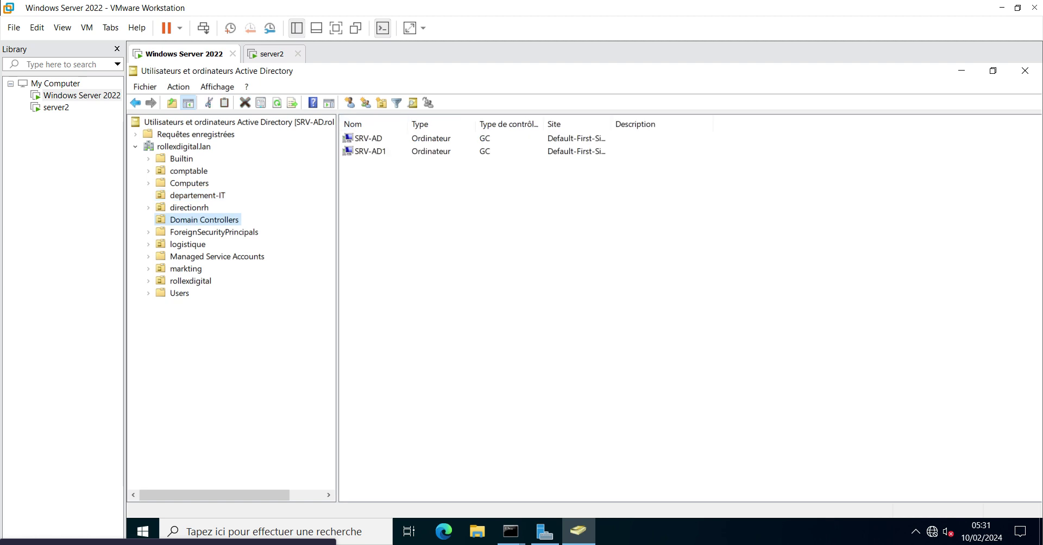
double_click(370, 152)
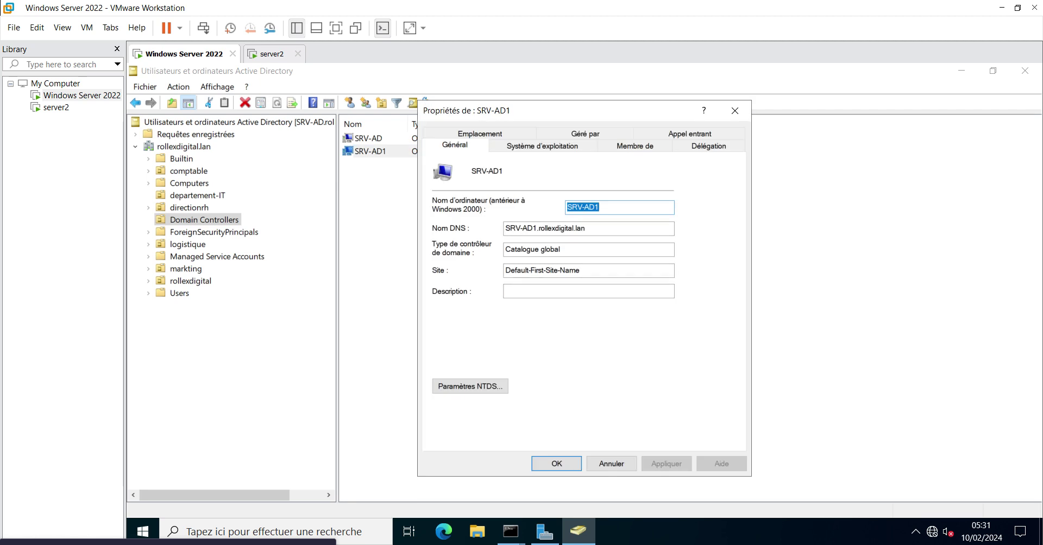
Review SRV-AD1's operating system, manager, membership and delegation tabs, then return to server2
left_click(542, 145)
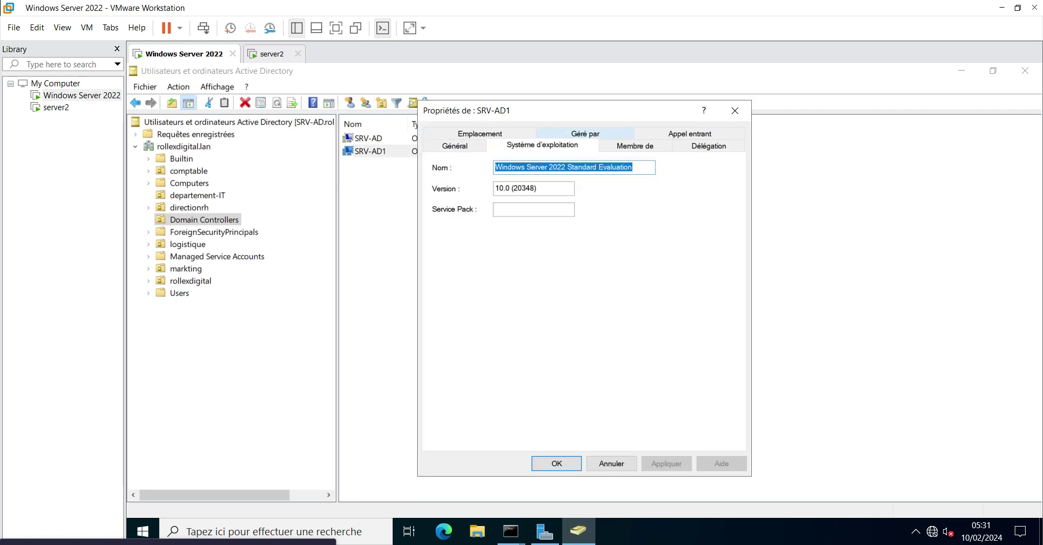
left_click(585, 134)
left_click(641, 134)
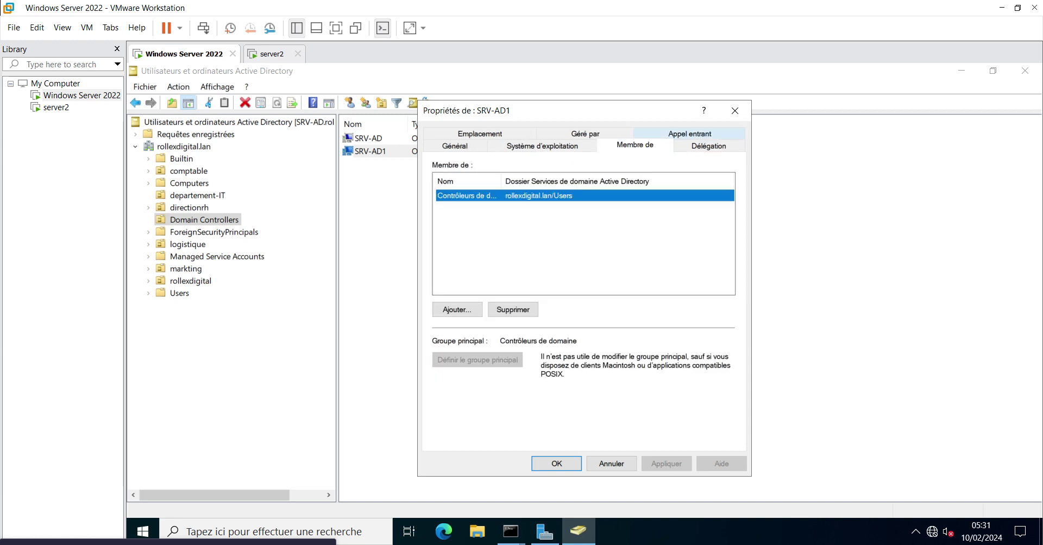
left_click(709, 146)
left_click(734, 110)
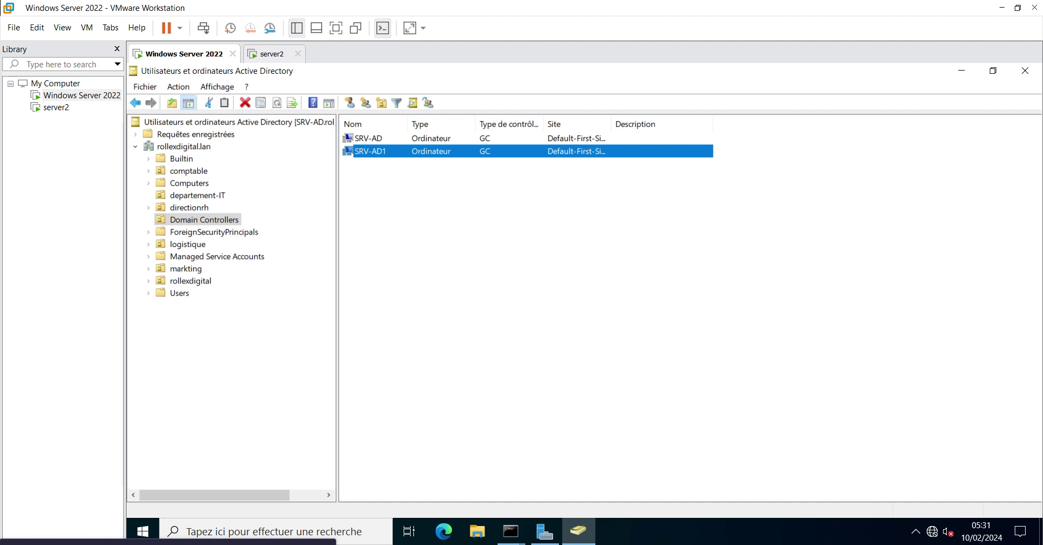
left_click(272, 54)
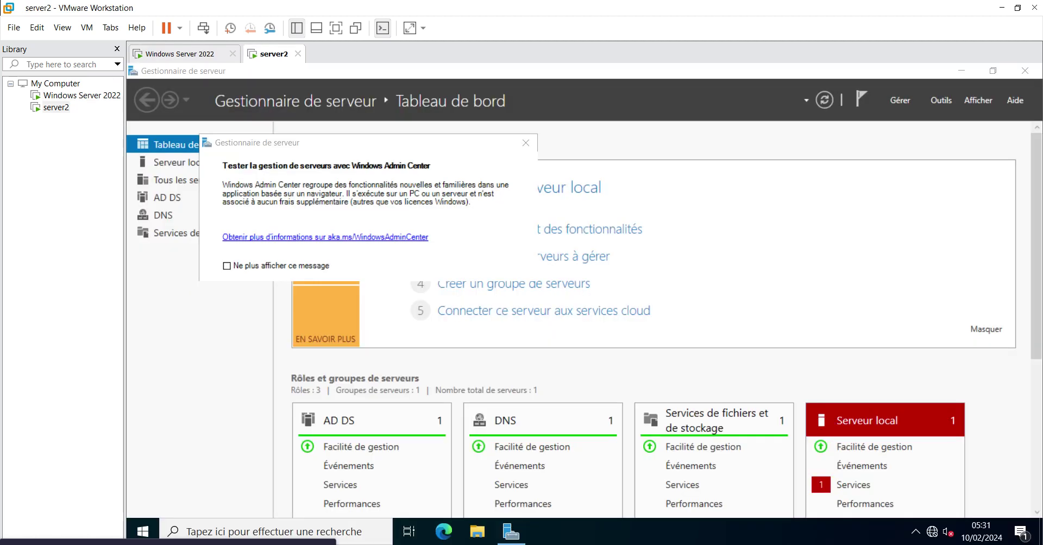
Dismiss the Admin Center notice and open Active Directory Users and Computers on server2
left_click(525, 143)
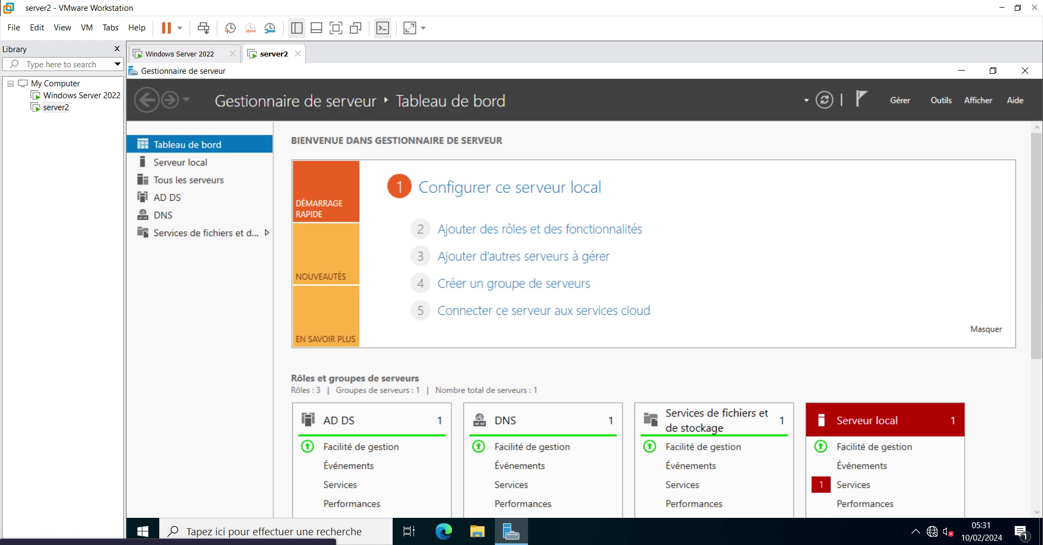
left_click(941, 99)
mouse_move(895, 510)
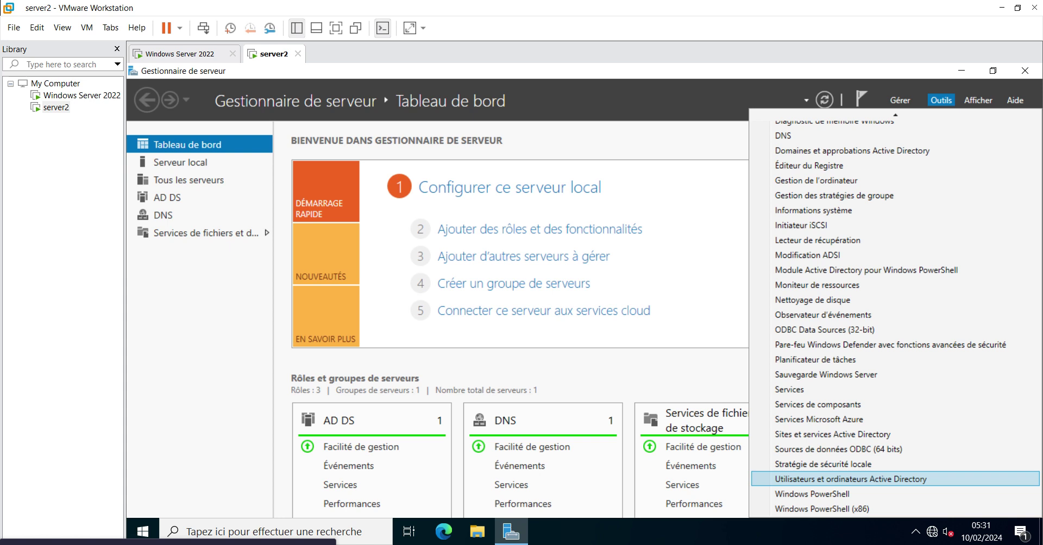
left_click(850, 479)
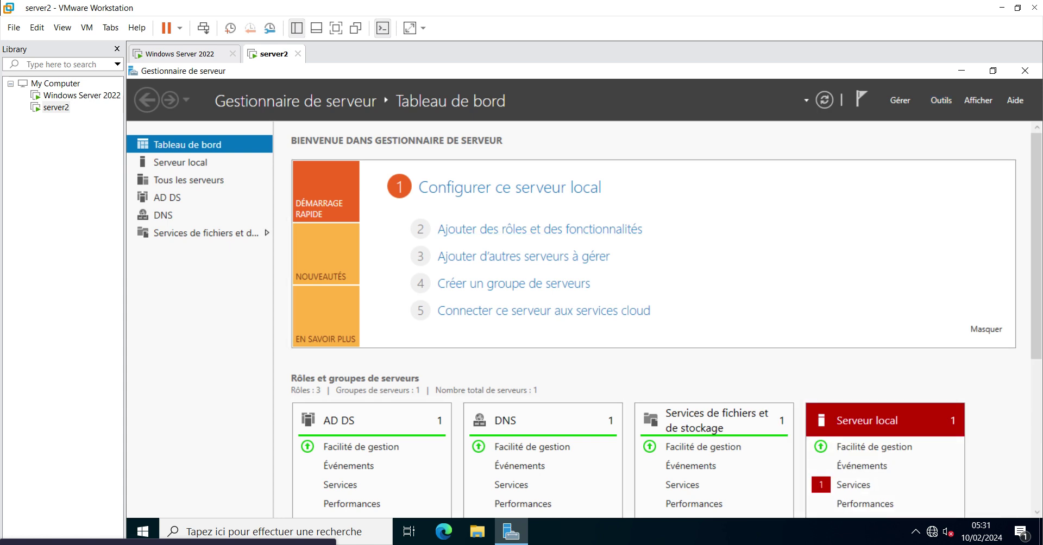
left_click(941, 100)
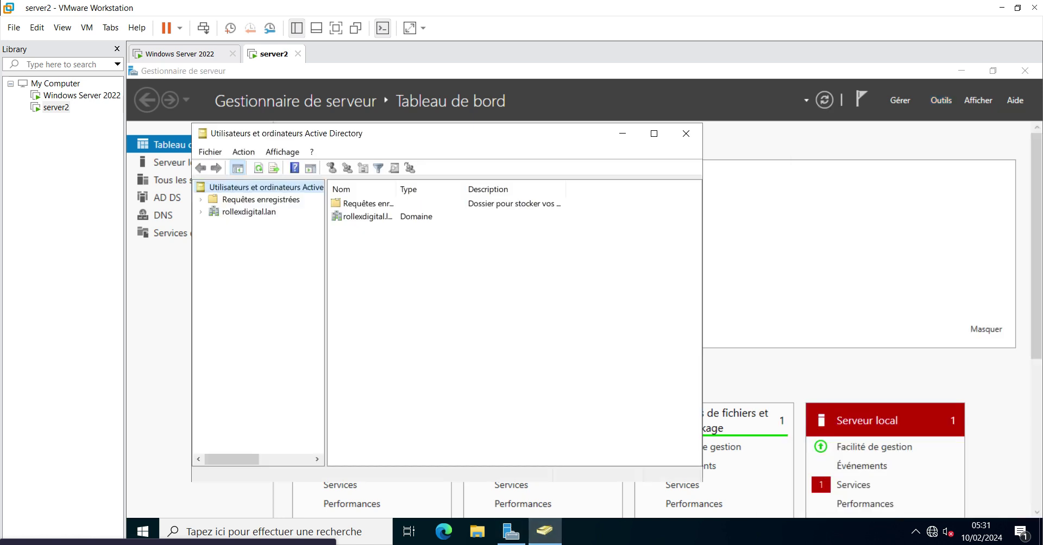
Check rollexdigital.lan's Domain Controllers lists SRV-AD and SRV-AD1, then return to the Windows Server 2022 VM
left_click(200, 211)
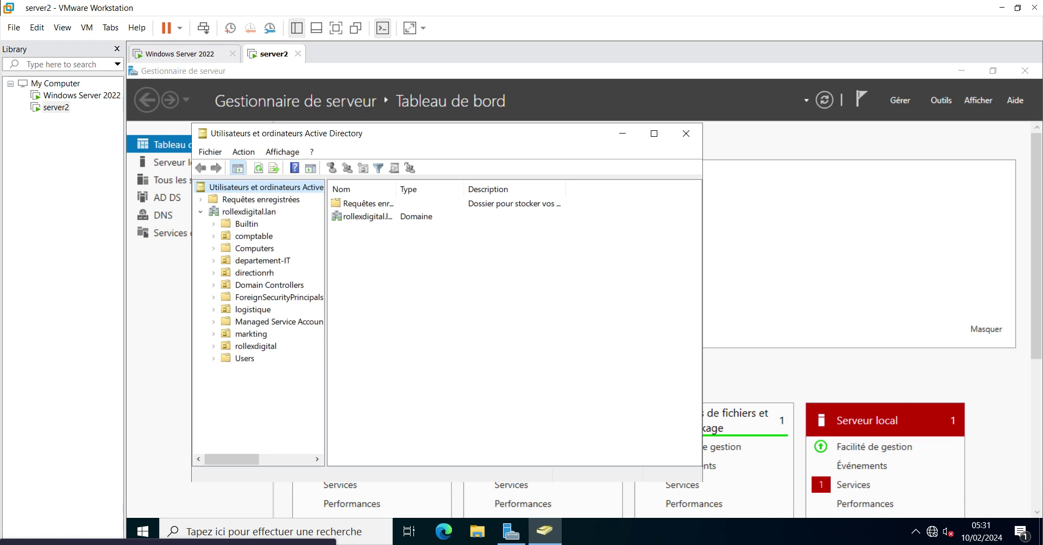
left_click(269, 285)
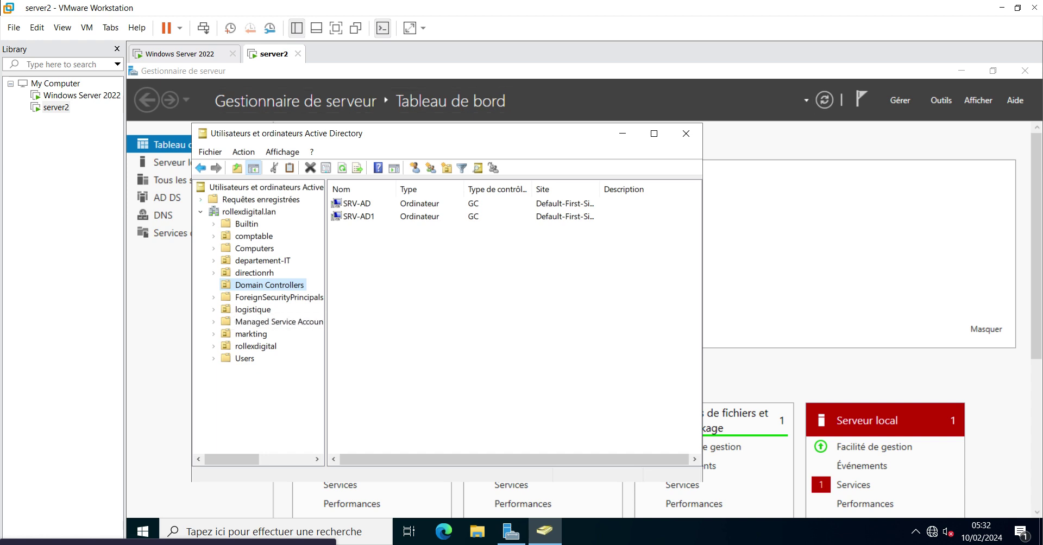
left_click(180, 54)
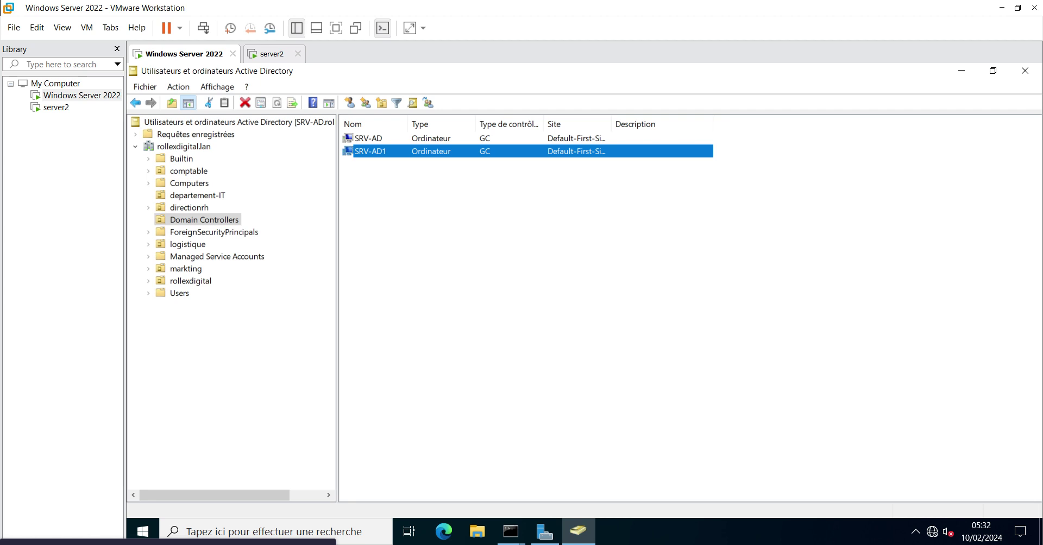